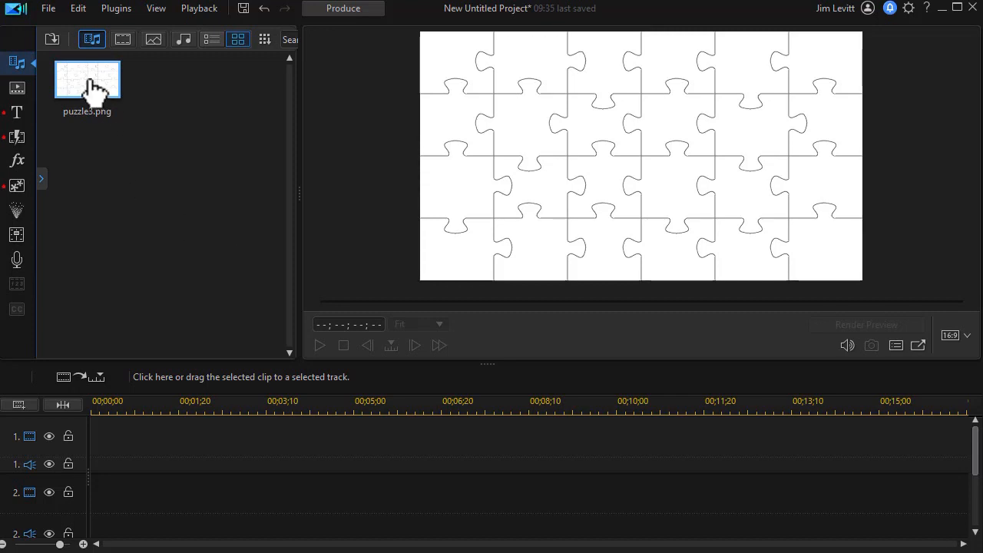
Place puzzle3.png on video track 1 and the beach2.mp4 video clip on video track 2.
{"action": "left_click_drag", "start_coordinate": [89, 83], "coordinate": [94, 460]}
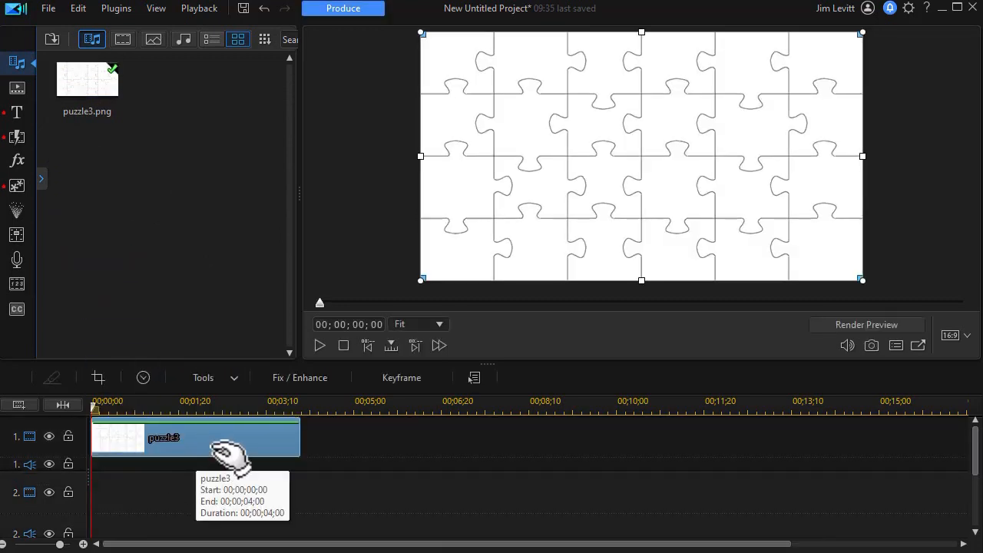
{"action": "left_click", "coordinate": [40, 179]}
{"action": "left_click", "coordinate": [92, 139]}
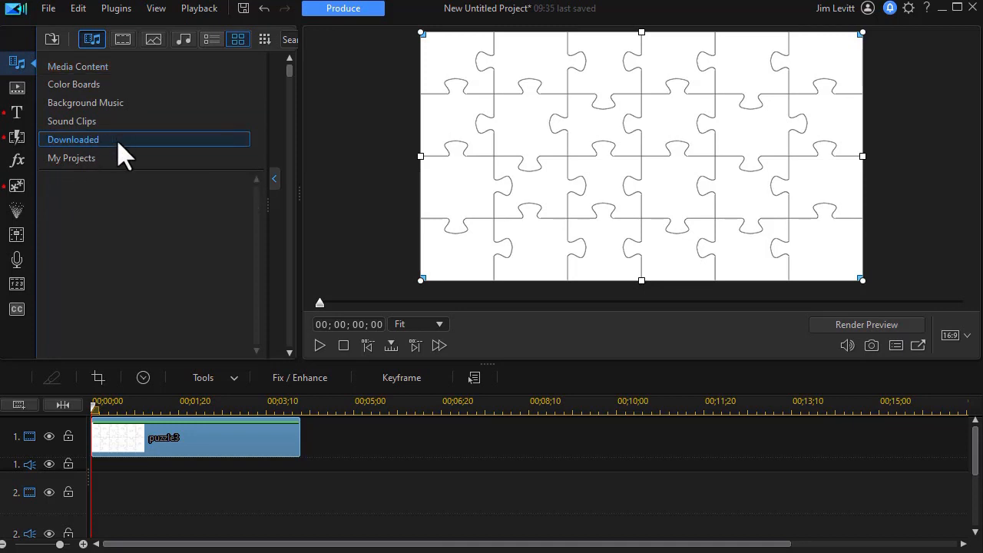
{"action": "left_click", "coordinate": [274, 179]}
{"action": "left_click", "coordinate": [124, 40]}
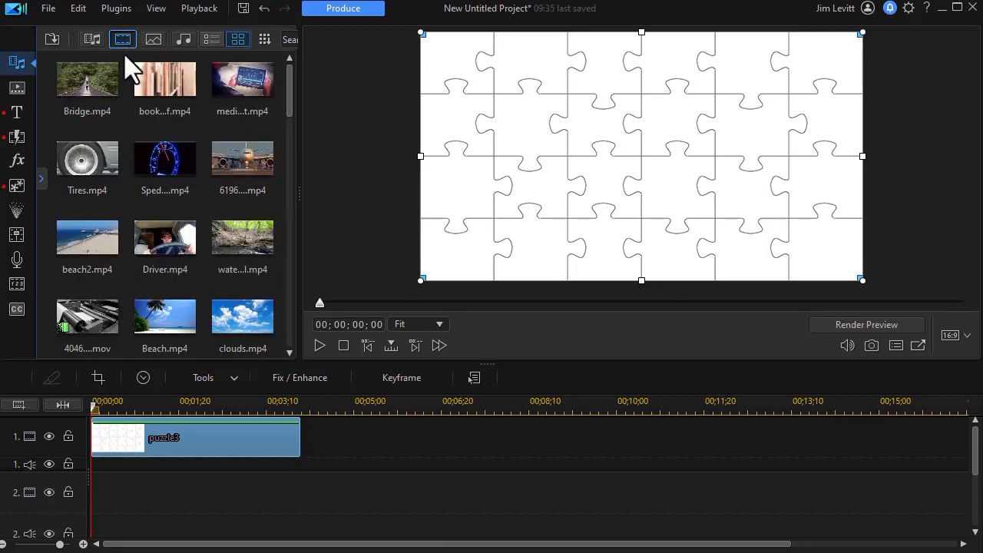
{"action": "left_click_drag", "start_coordinate": [87, 250], "coordinate": [80, 508]}
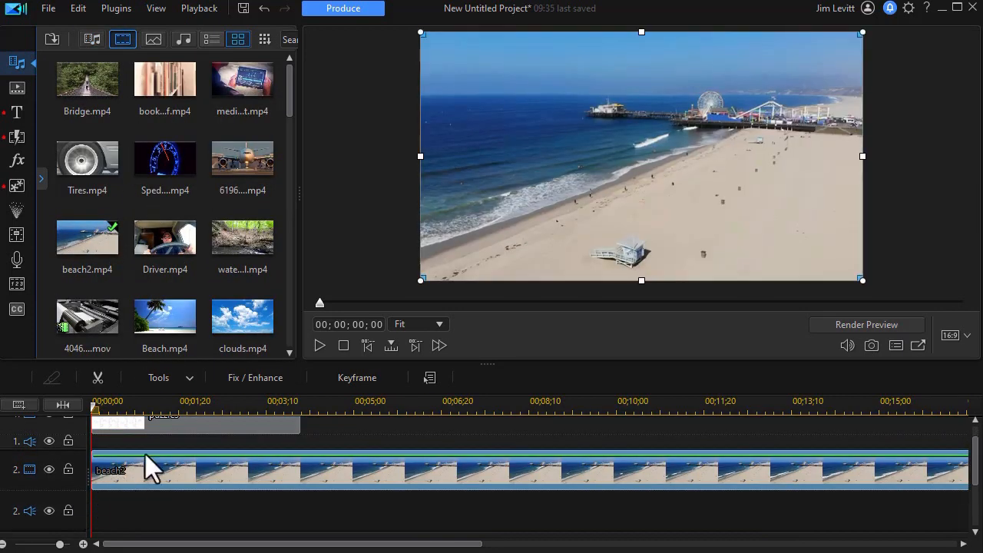
Set the beach2 clip's blending mode to Multiply so the puzzle outlines overlay the video.
{"action": "left_click", "coordinate": [40, 179]}
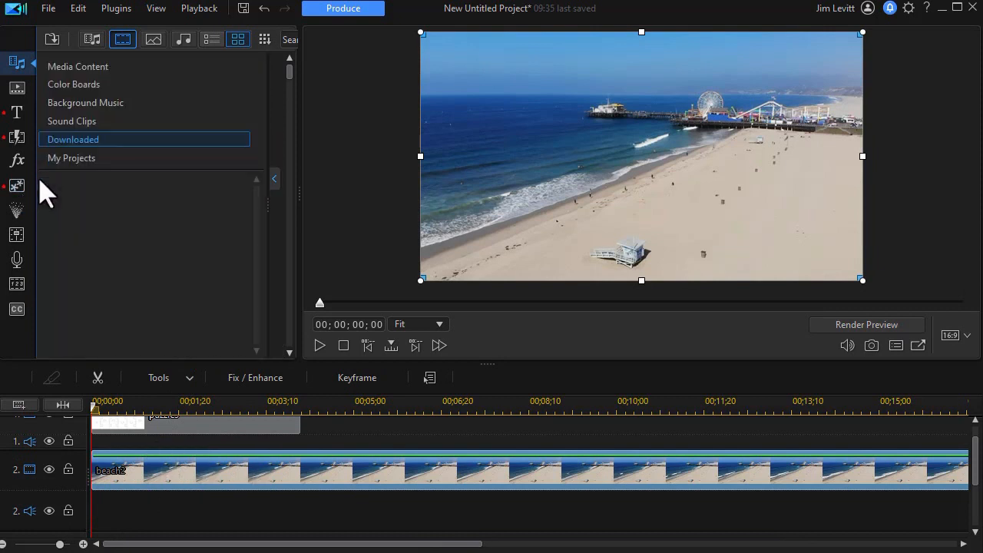
{"action": "left_click", "coordinate": [59, 68]}
{"action": "left_click", "coordinate": [274, 180]}
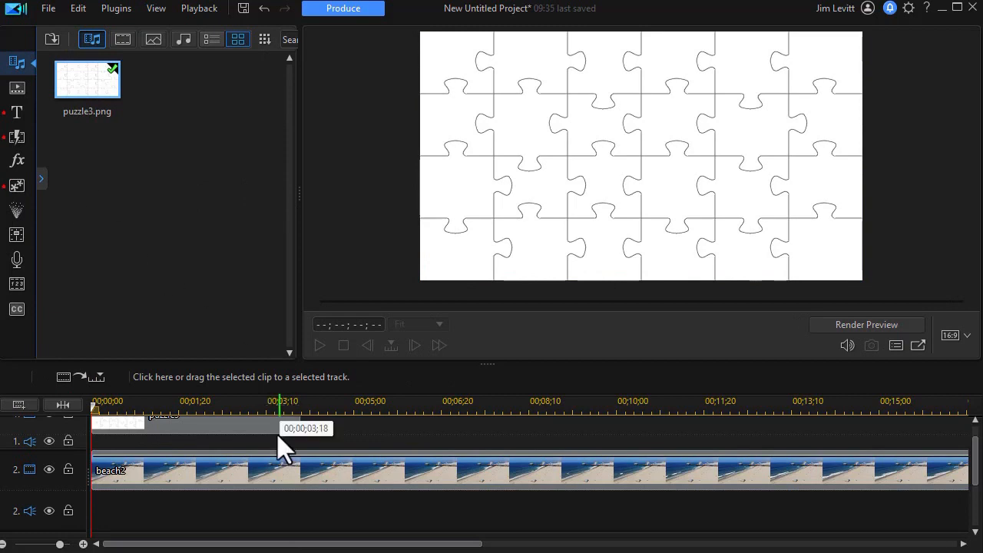
{"action": "left_click", "coordinate": [145, 401]}
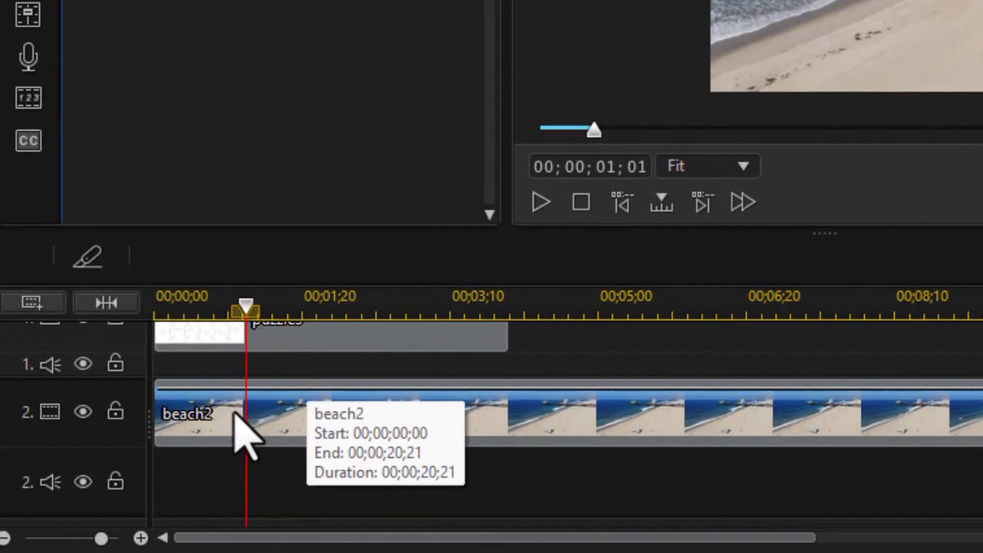
{"action": "left_click", "coordinate": [174, 459]}
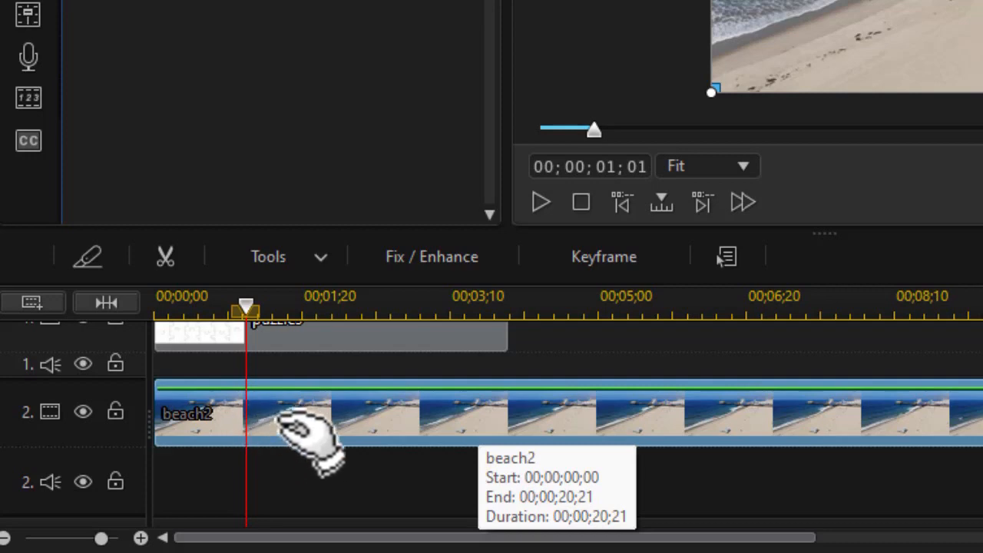
{"action": "left_click", "coordinate": [314, 265]}
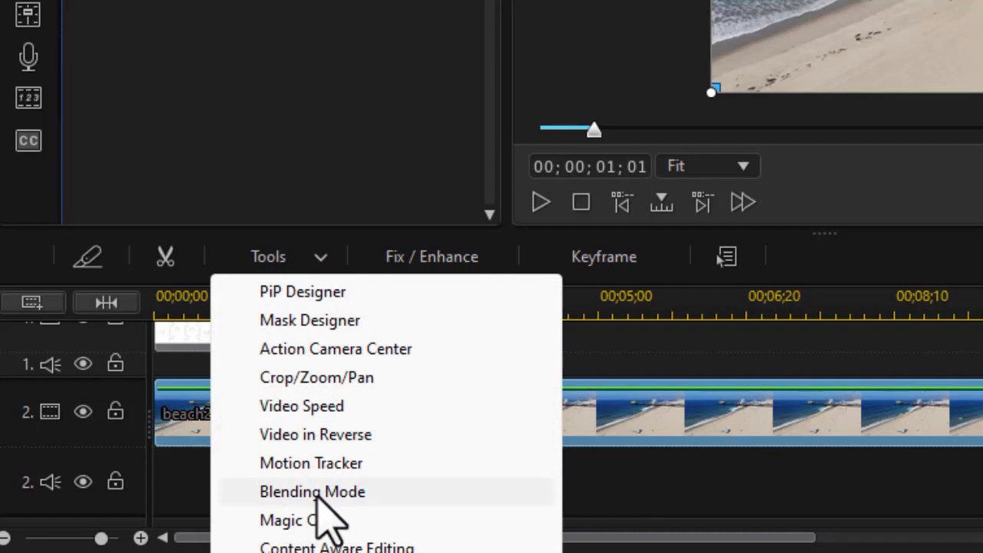
{"action": "left_click", "coordinate": [321, 494]}
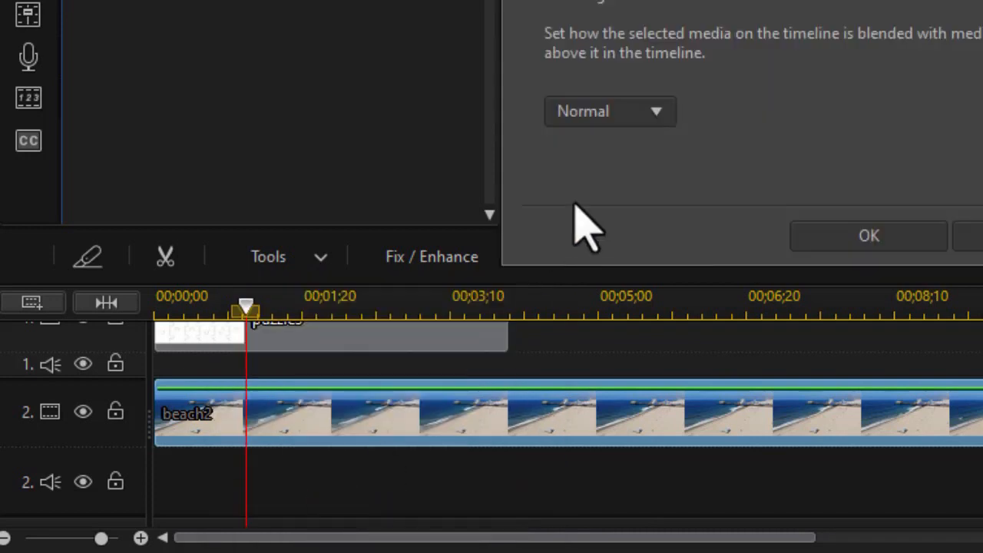
{"action": "left_click", "coordinate": [659, 123]}
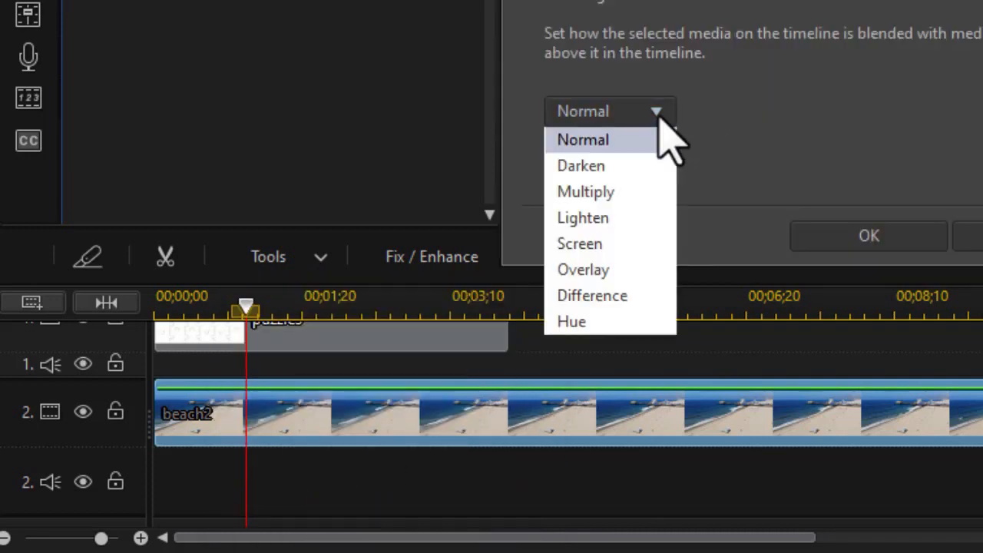
{"action": "left_click", "coordinate": [612, 191]}
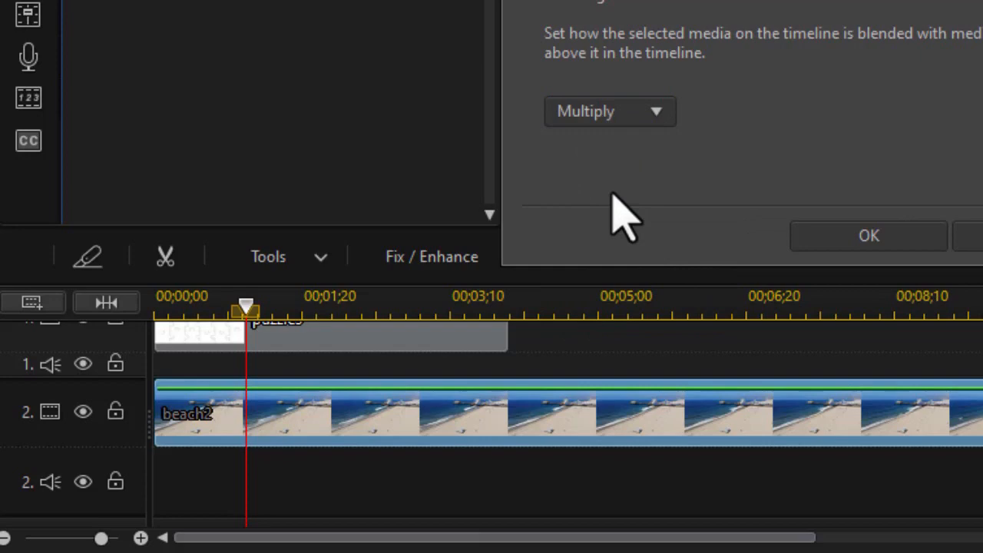
{"action": "left_click", "coordinate": [866, 235]}
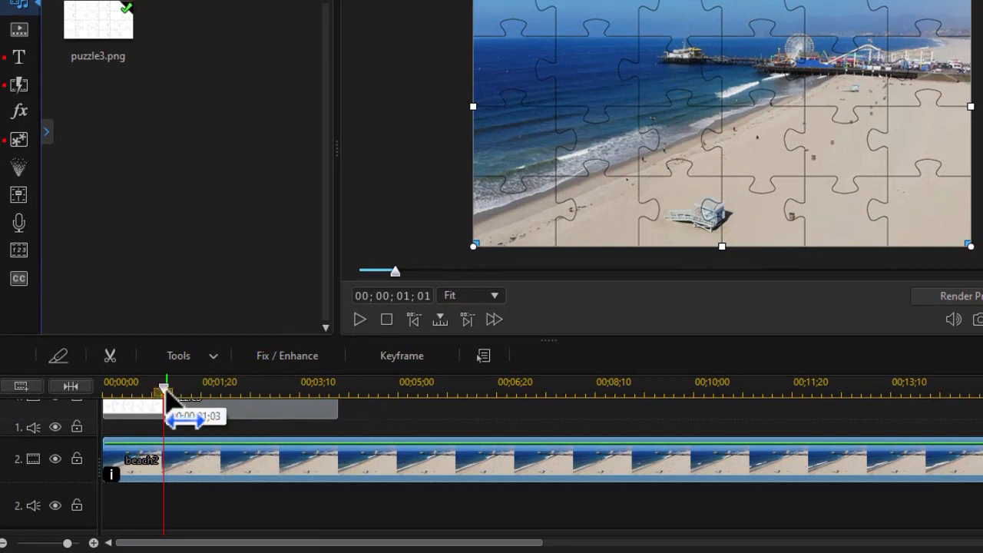
Take a snapshot of the first frame and save it as image beach1.
{"action": "left_click_drag", "start_coordinate": [164, 388], "coordinate": [33, 392]}
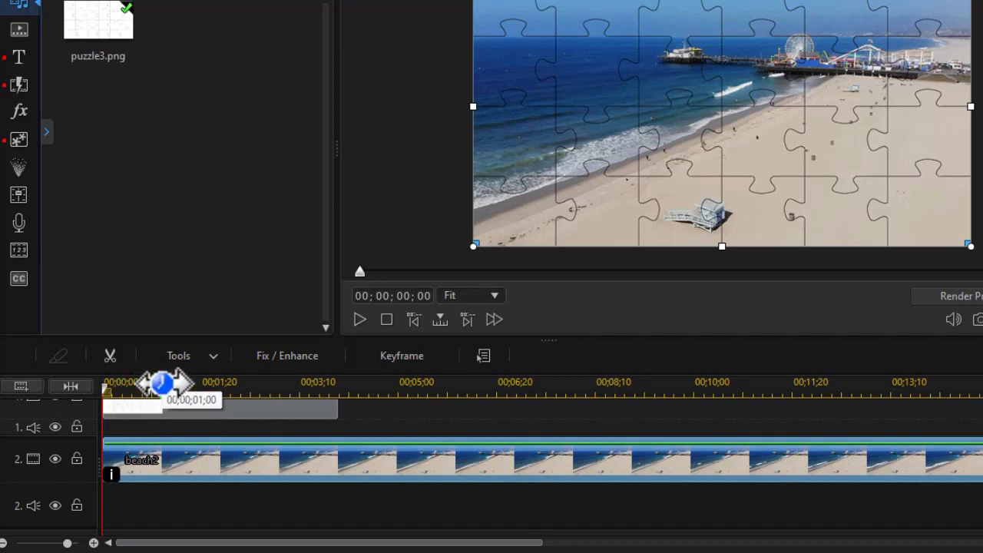
{"action": "key", "text": "ctrl+p"}
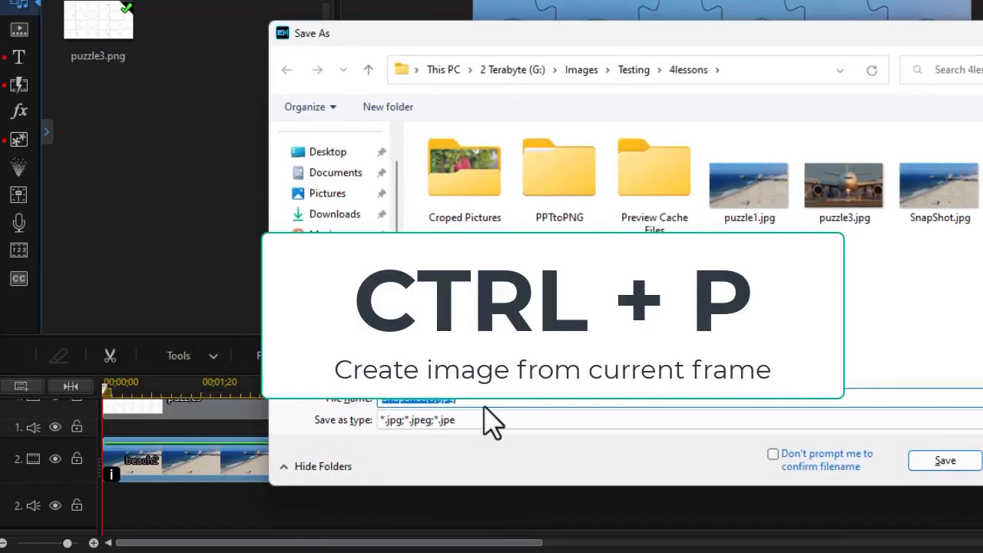
{"action": "type", "text": "beach"}
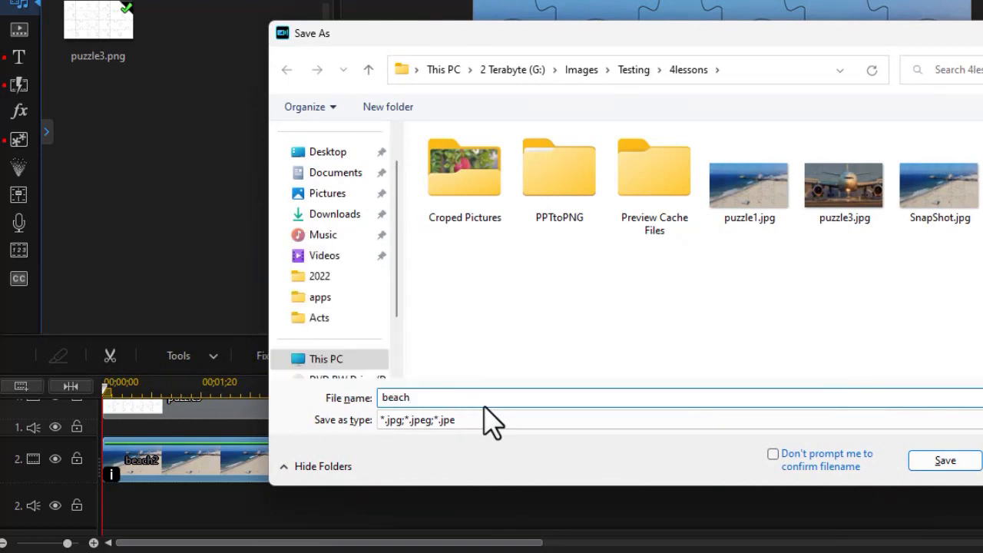
{"action": "type", "text": "1"}
{"action": "key", "text": "Return"}
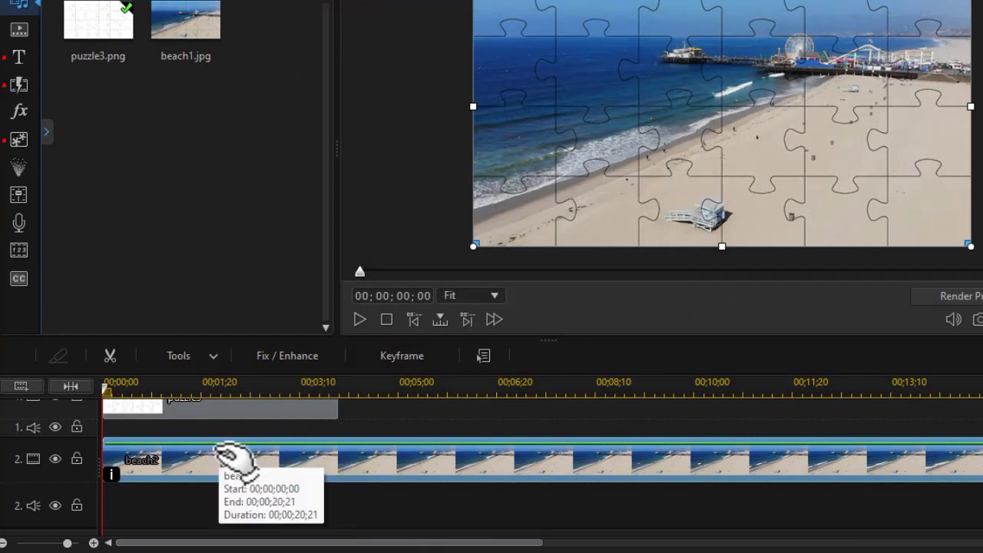
Set the beach2 clip's blending mode back to Normal.
{"action": "left_click", "coordinate": [217, 365]}
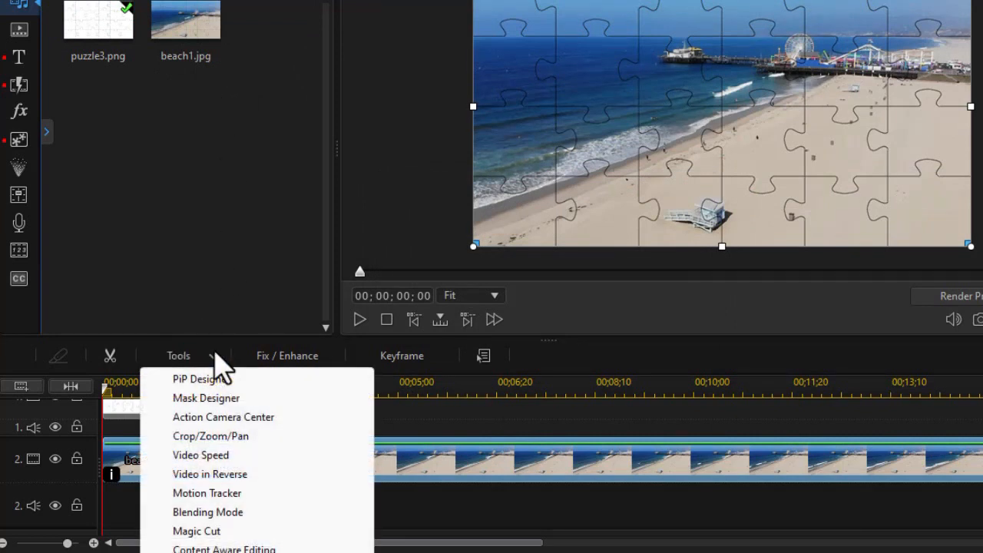
{"action": "left_click", "coordinate": [220, 512]}
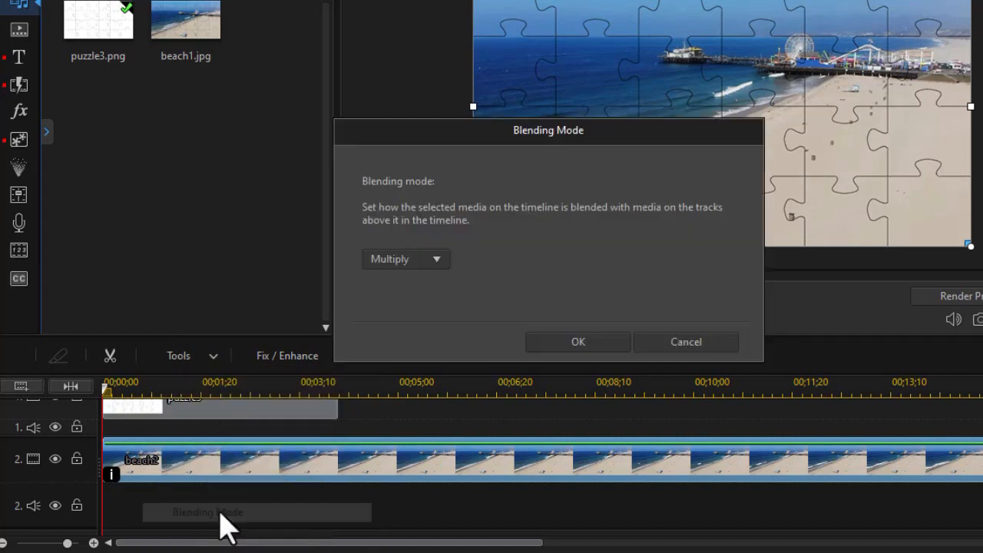
{"action": "left_click", "coordinate": [436, 275]}
{"action": "left_click", "coordinate": [420, 278]}
{"action": "left_click", "coordinate": [578, 344]}
Delete the puzzle3 clip from track 1.
{"action": "left_click", "coordinate": [238, 411]}
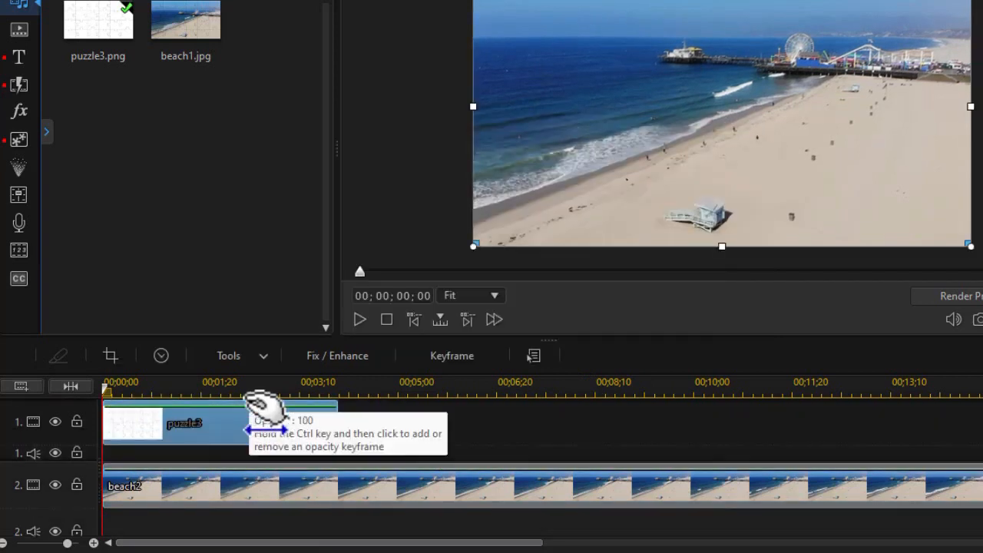
{"action": "key", "text": "Delete"}
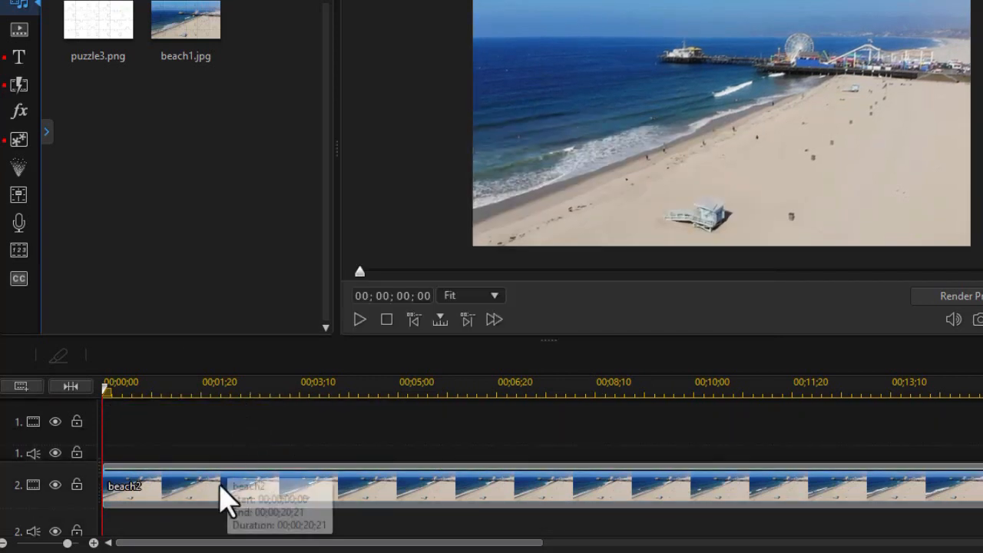
Move beach2 to track 1 and insert the beach1.jpg snapshot at the start, with beach2 right after it.
{"action": "left_click_drag", "start_coordinate": [218, 503], "coordinate": [499, 437]}
{"action": "left_click_drag", "start_coordinate": [193, 31], "coordinate": [68, 422]}
{"action": "left_click", "coordinate": [532, 435]}
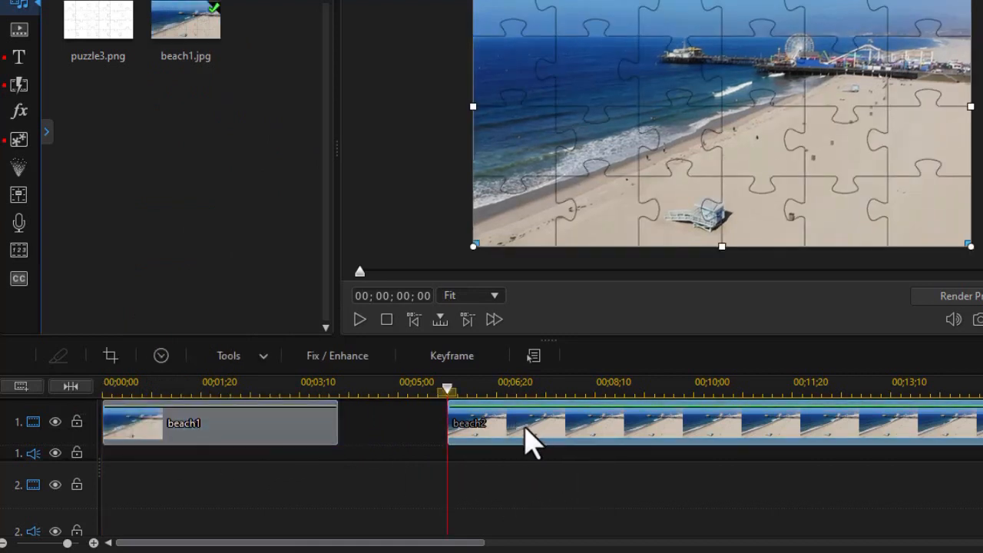
{"action": "left_click_drag", "start_coordinate": [527, 430], "coordinate": [419, 442]}
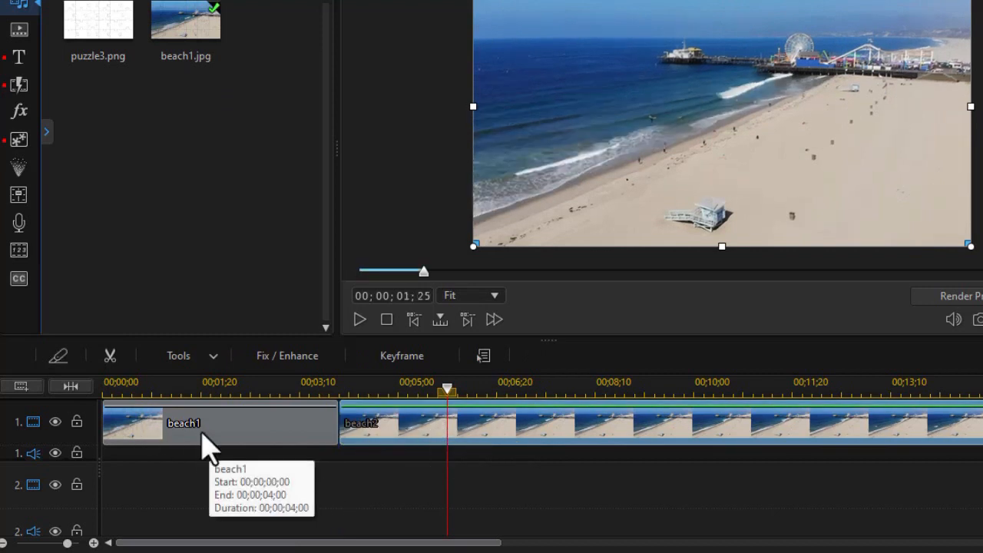
Open Mask Designer for beach1 and trace a custom selection mask around a puzzle piece on the right side.
{"action": "left_click", "coordinate": [216, 386]}
{"action": "left_click", "coordinate": [727, 182]}
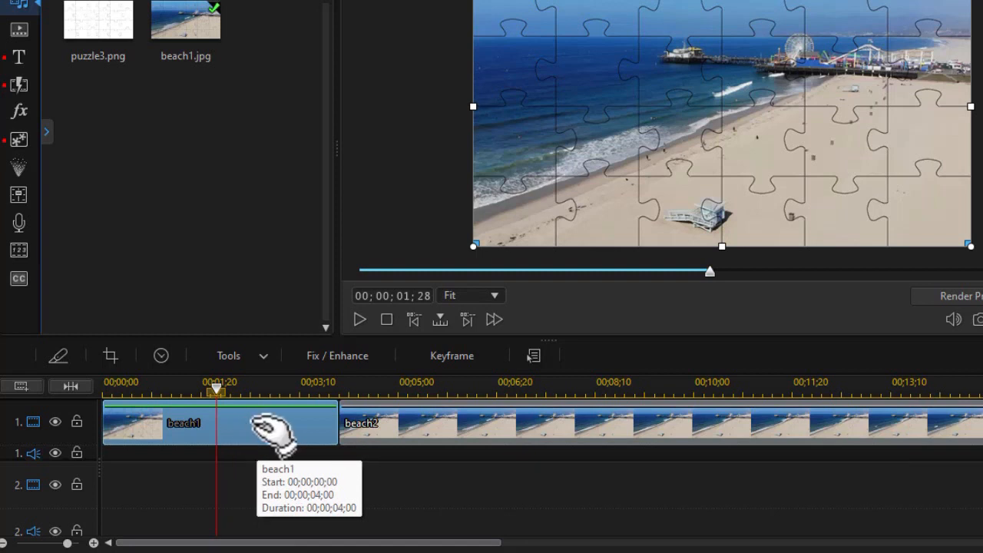
{"action": "left_click", "coordinate": [264, 367]}
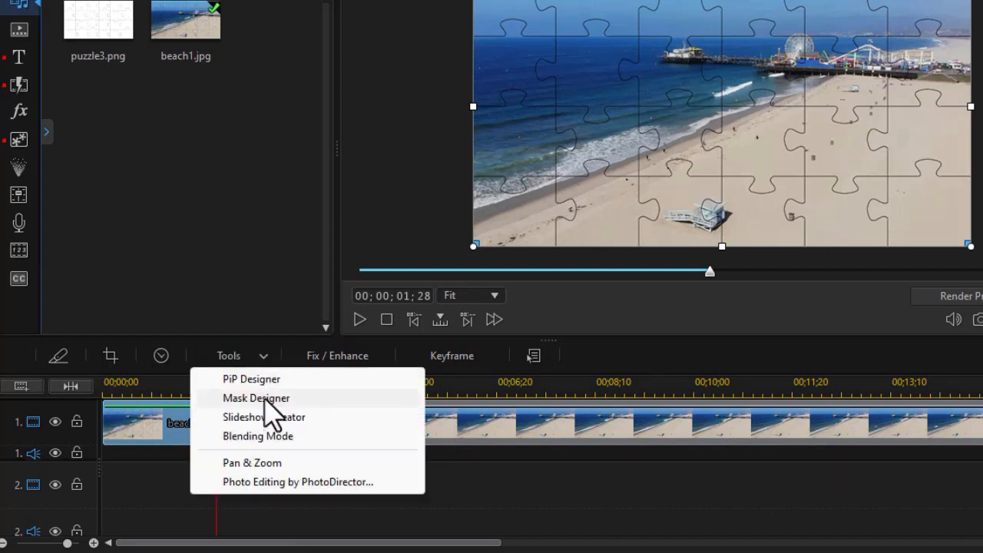
{"action": "left_click", "coordinate": [265, 399]}
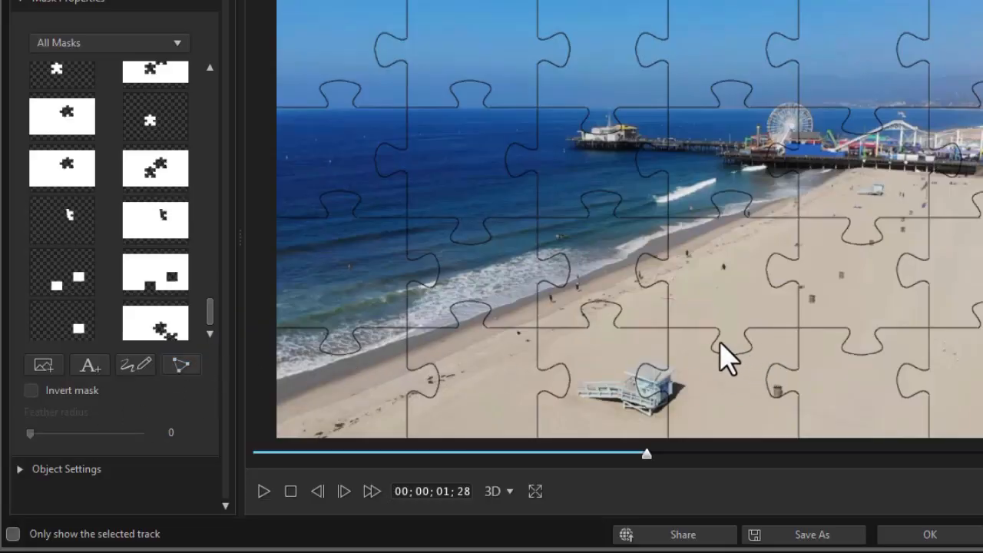
{"action": "left_click", "coordinate": [183, 367]}
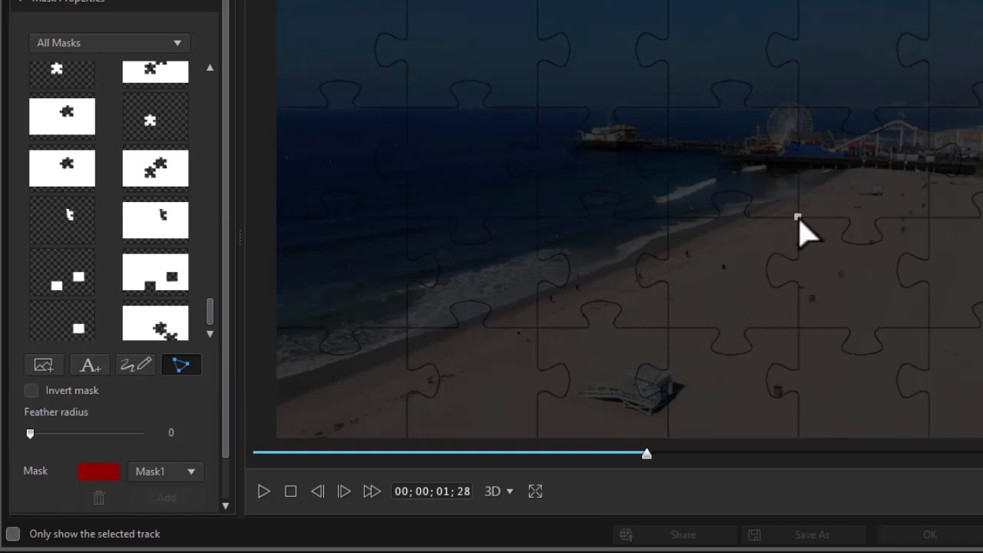
{"action": "left_click", "coordinate": [828, 217]}
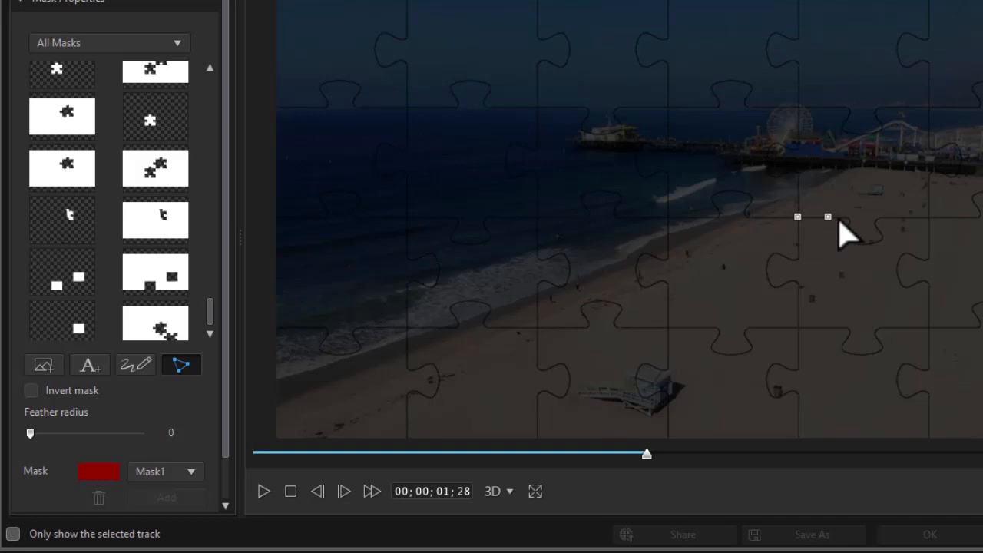
{"action": "left_click", "coordinate": [847, 217]}
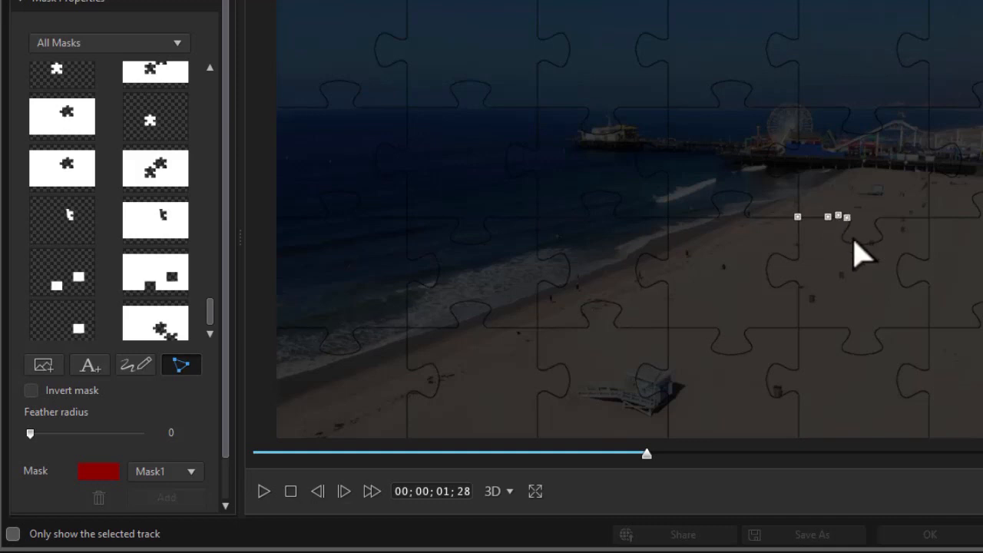
{"action": "left_click", "coordinate": [850, 224]}
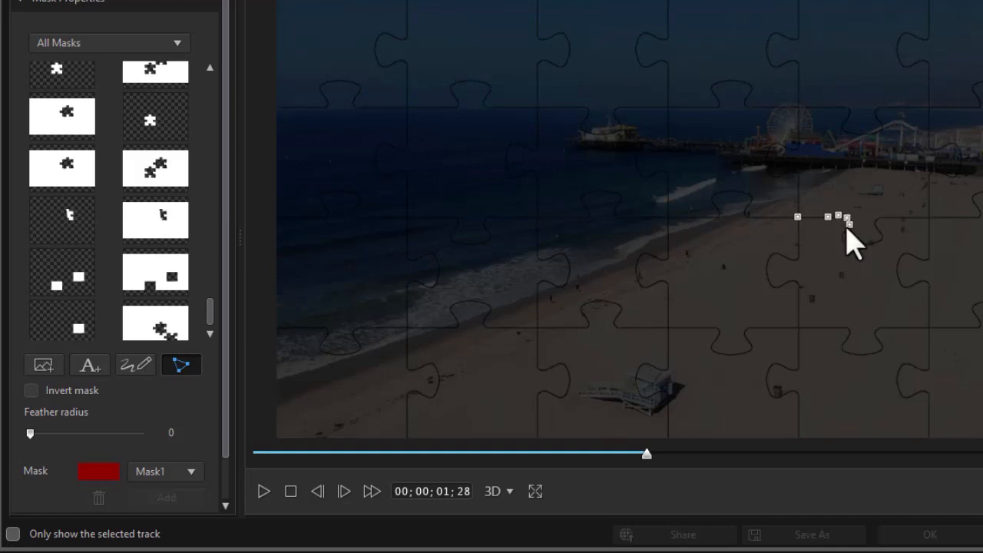
{"action": "left_click", "coordinate": [845, 230]}
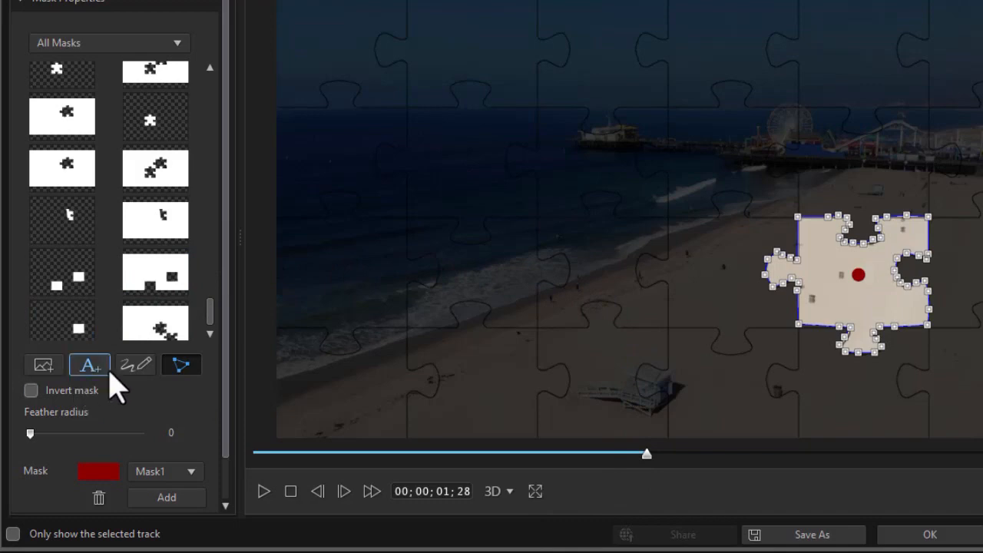
Invert the mask, return the mask timeline to the start, and apply the mask.
{"action": "left_click", "coordinate": [32, 390]}
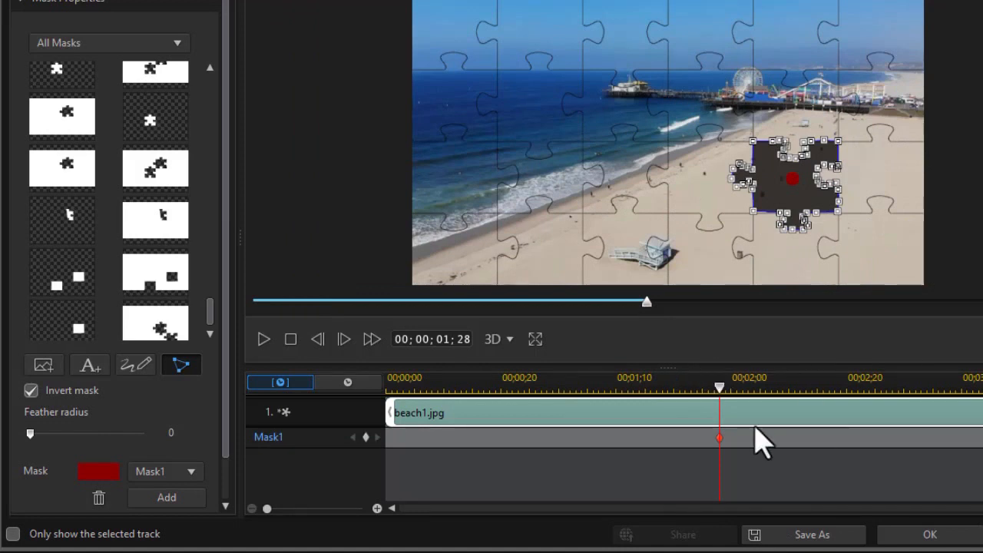
{"action": "left_click_drag", "start_coordinate": [719, 459], "coordinate": [303, 454]}
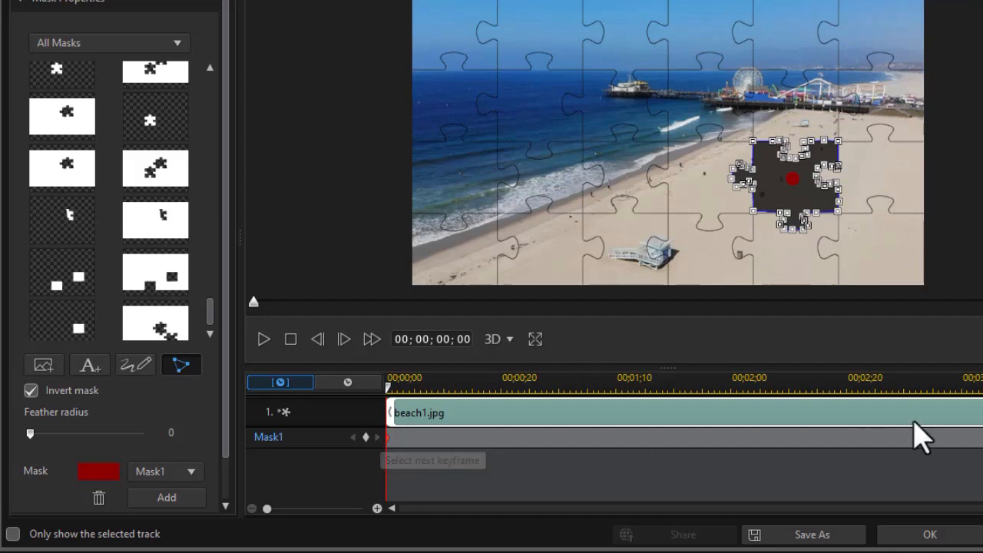
{"action": "left_click", "coordinate": [953, 538]}
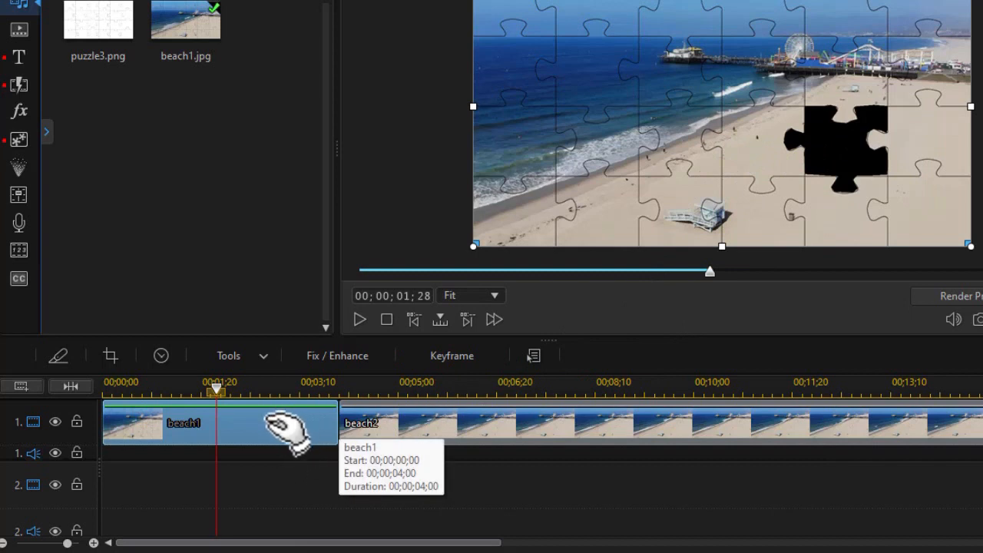
Reopen Mask Designer for the beach1 clip and add a second mask.
{"action": "left_click", "coordinate": [246, 354]}
{"action": "left_click", "coordinate": [246, 397]}
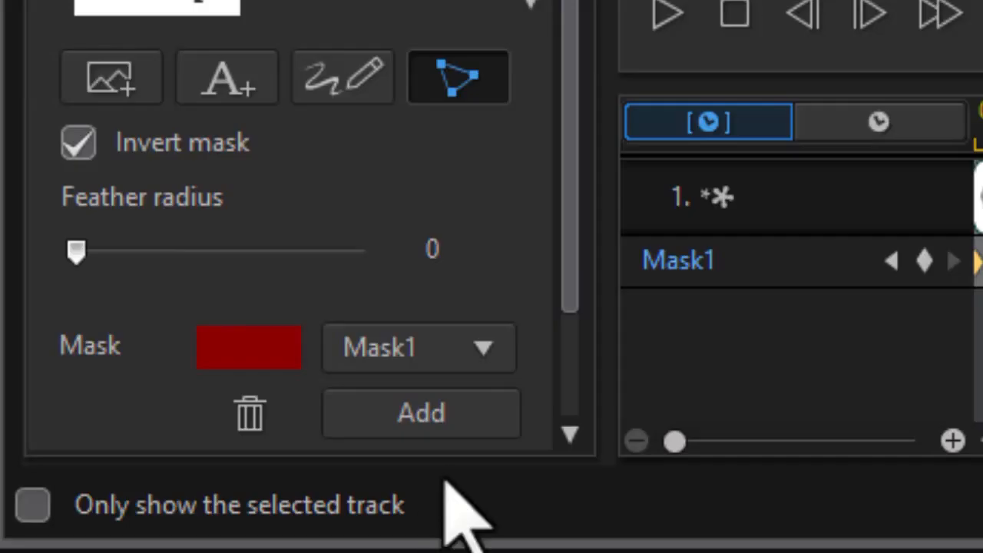
{"action": "left_click", "coordinate": [486, 416]}
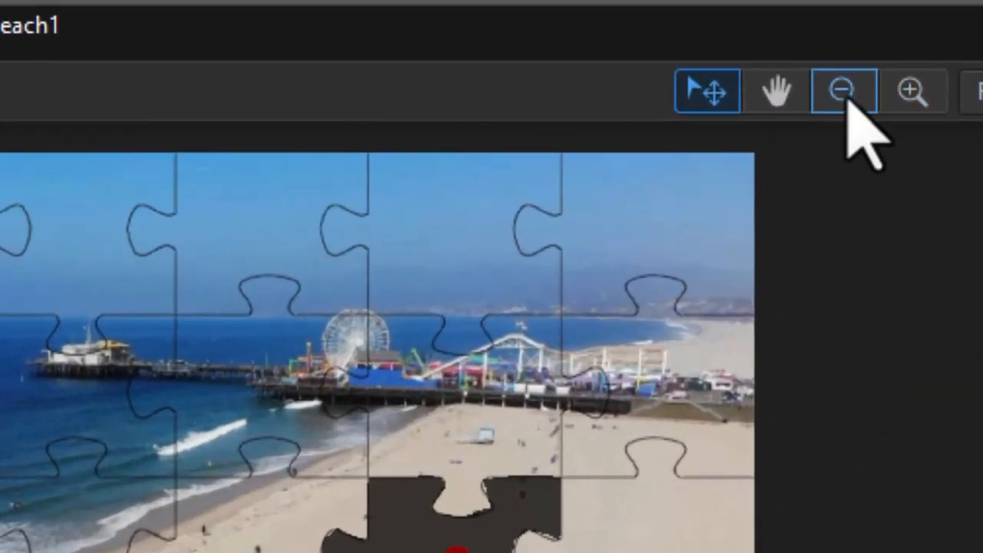
Trace the second mask's outline around the puzzle piece below and left of the first masked piece.
{"action": "left_click", "coordinate": [914, 104]}
{"action": "left_click", "coordinate": [914, 98]}
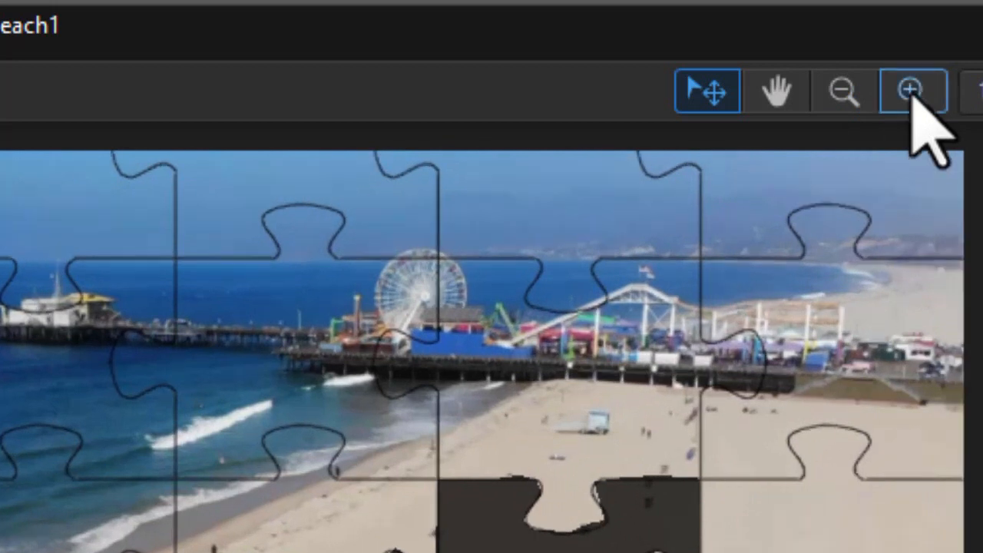
{"action": "scroll", "coordinate": [491, 351], "scroll_direction": "down", "scroll_amount": 3}
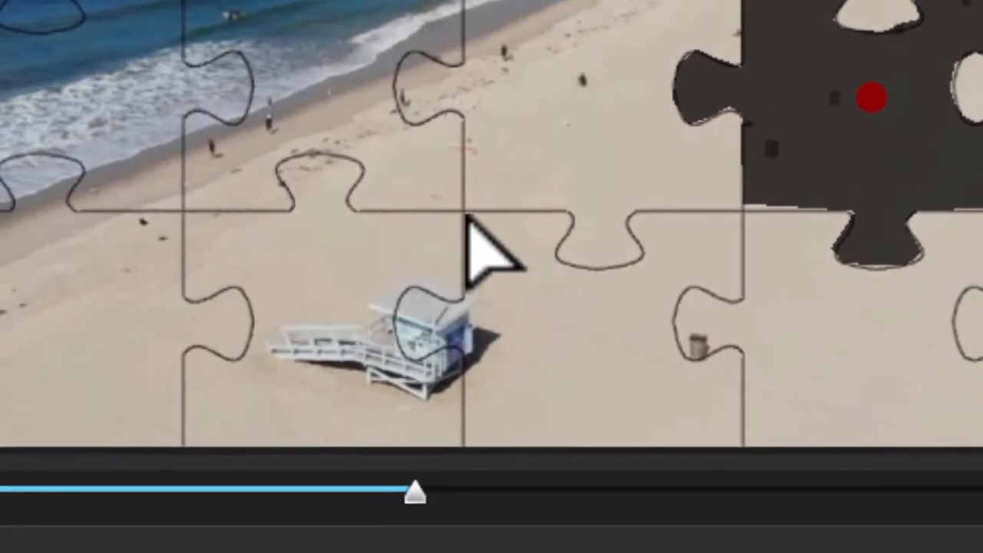
{"action": "left_click", "coordinate": [499, 209]}
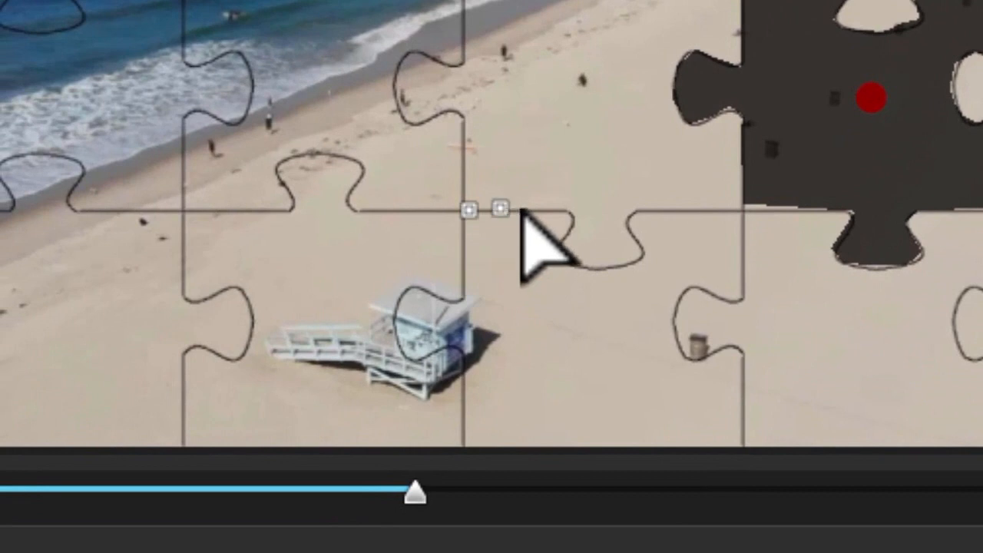
{"action": "left_click", "coordinate": [534, 211]}
{"action": "left_click", "coordinate": [561, 209]}
{"action": "left_click", "coordinate": [572, 221]}
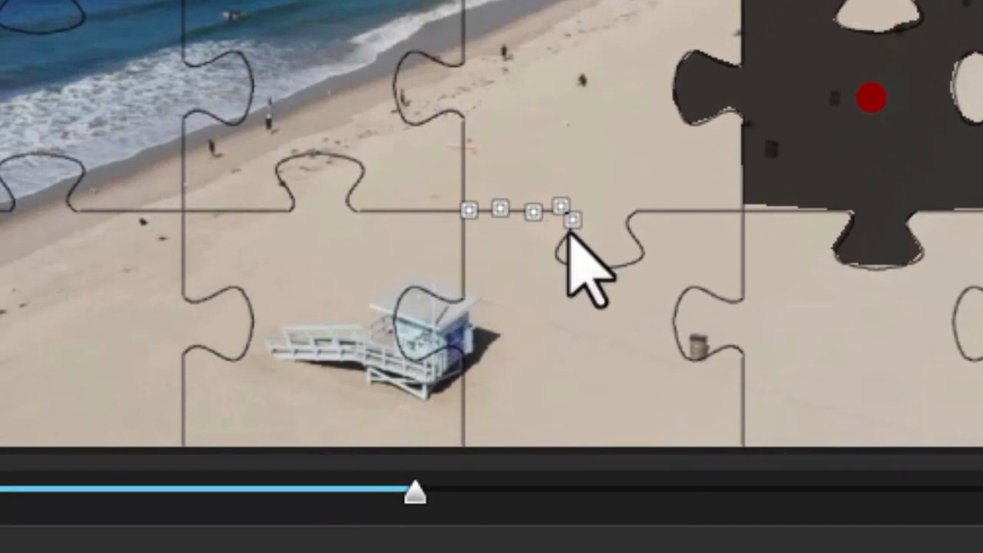
{"action": "left_click", "coordinate": [562, 236]}
{"action": "left_click", "coordinate": [561, 249]}
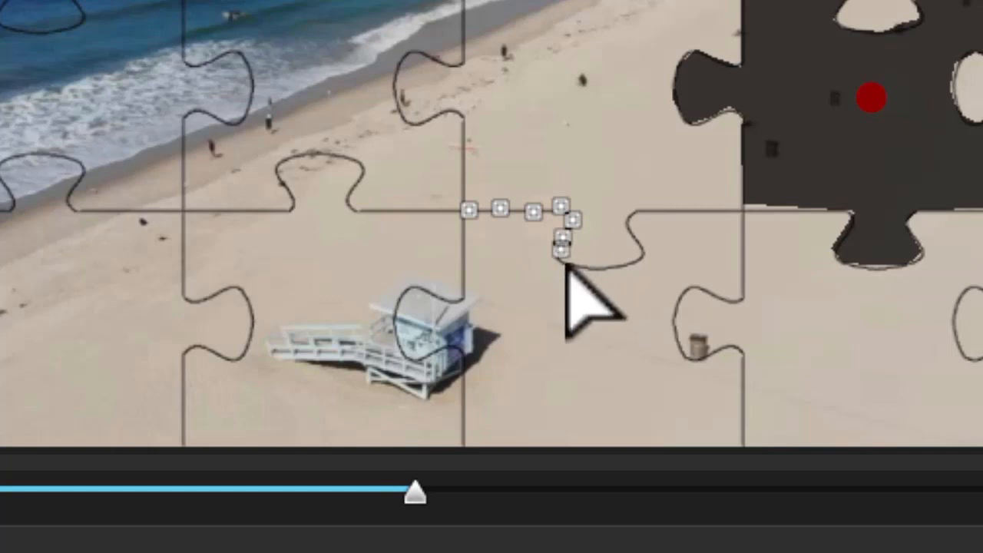
{"action": "left_click", "coordinate": [562, 262]}
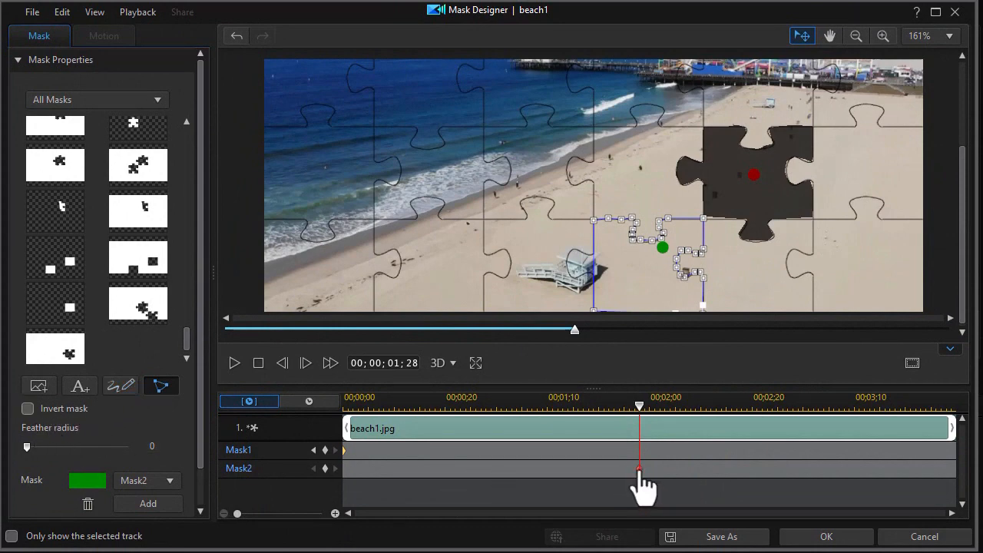
Move the mask timeline back to the start, invert the second mask, and apply both masks.
{"action": "left_click_drag", "start_coordinate": [637, 467], "coordinate": [307, 486]}
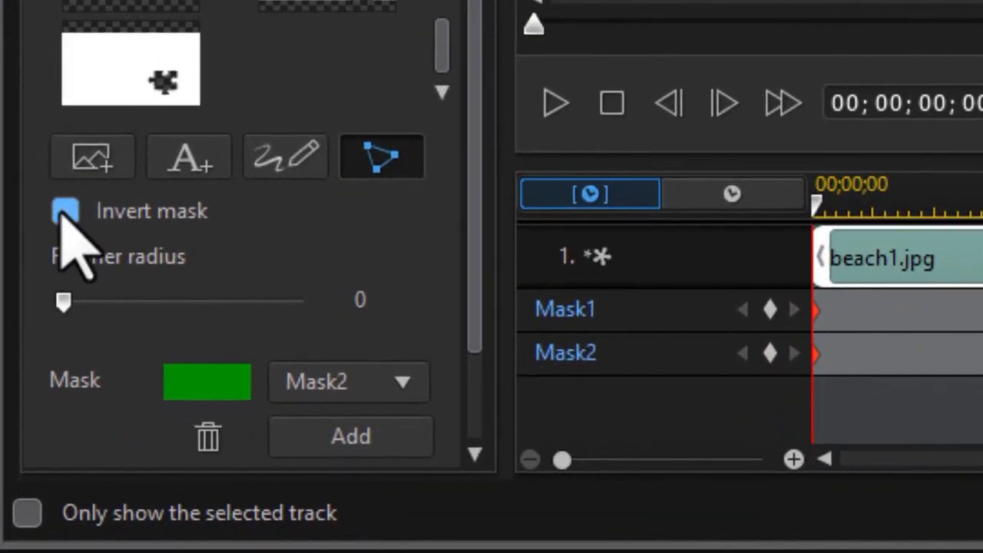
{"action": "left_click", "coordinate": [65, 213]}
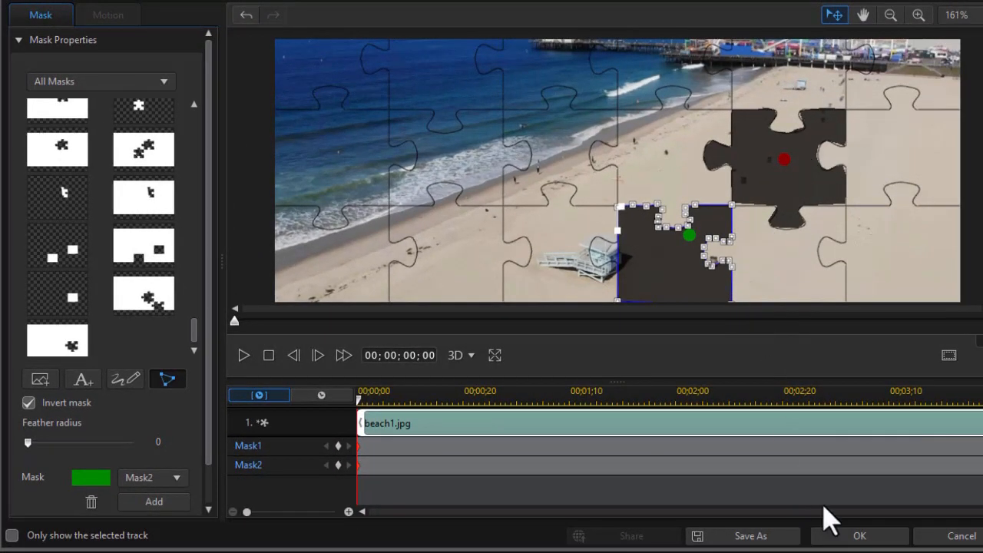
{"action": "left_click", "coordinate": [859, 536]}
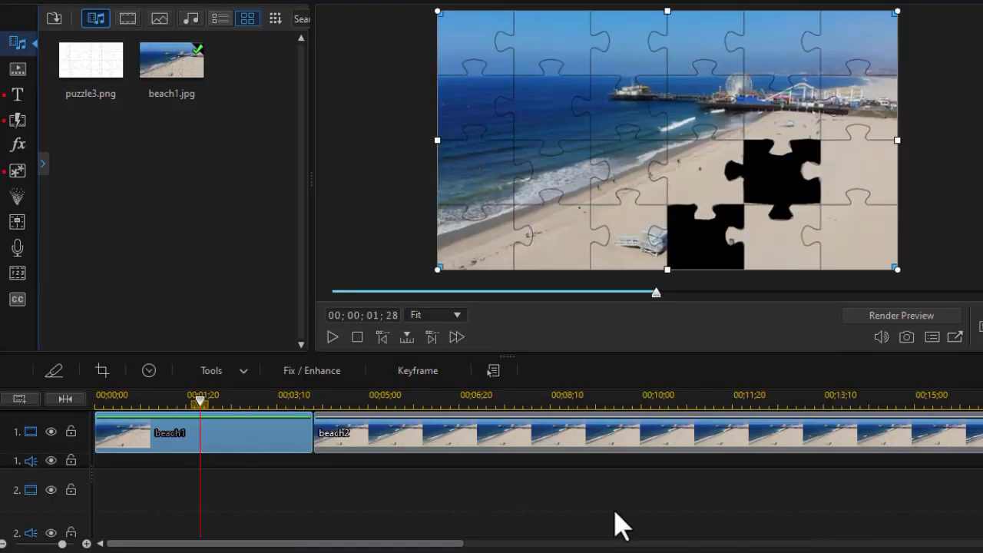
Play the timeline from the start to preview the two puzzle-piece holes.
{"action": "left_click_drag", "start_coordinate": [200, 403], "coordinate": [58, 407]}
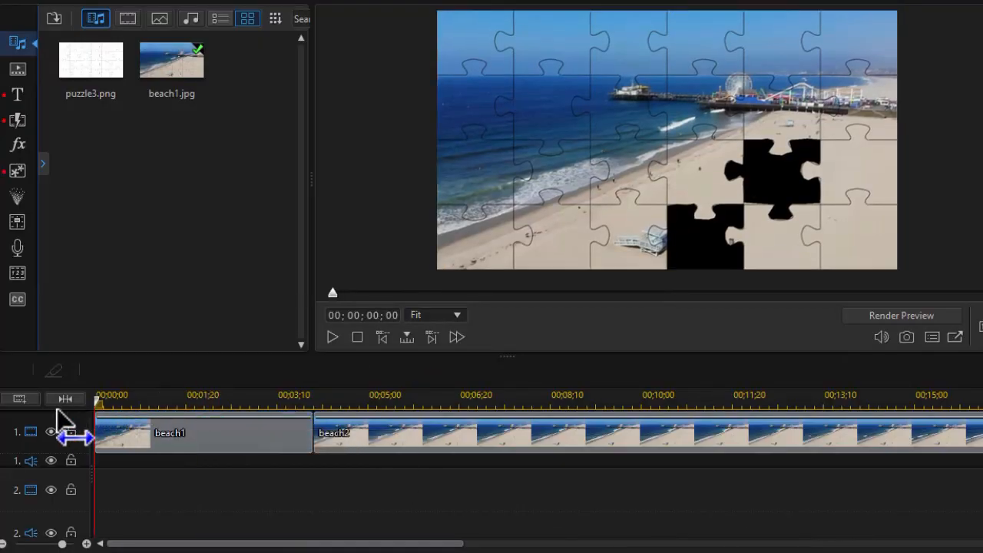
{"action": "left_click", "coordinate": [332, 337]}
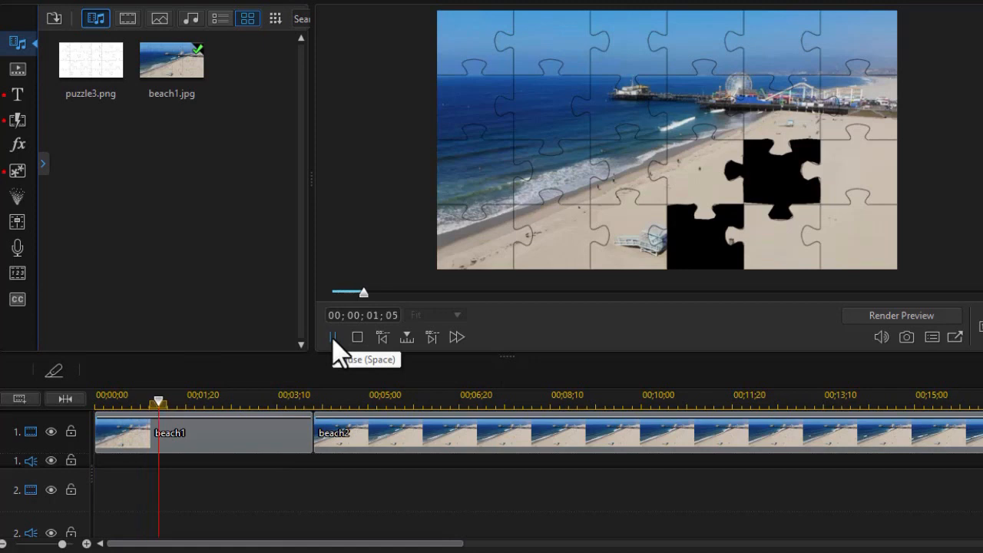
{"action": "left_click", "coordinate": [332, 337]}
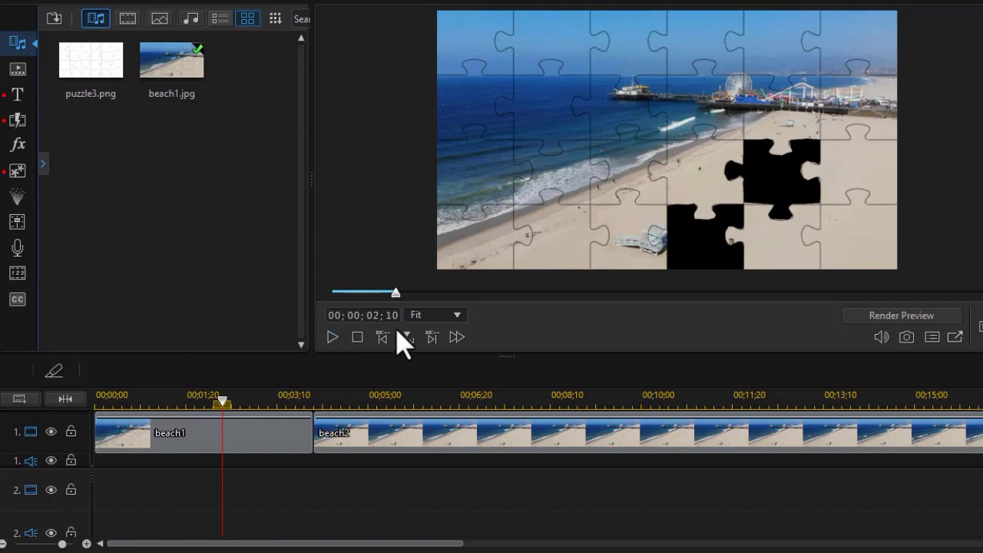
Copy the beach1 clip and paste it onto track 2 at the start of the timeline.
{"action": "left_click", "coordinate": [256, 437]}
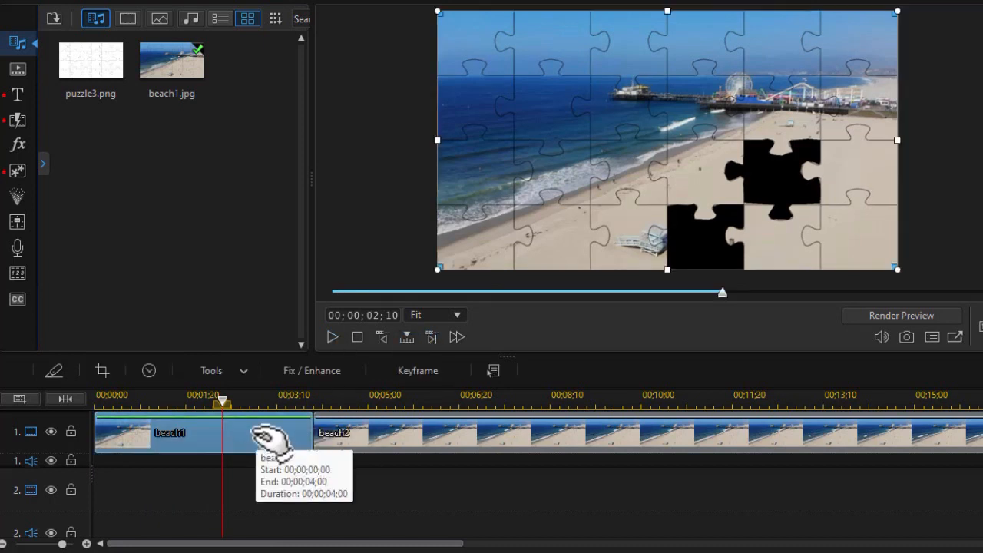
{"action": "right_click", "coordinate": [265, 438]}
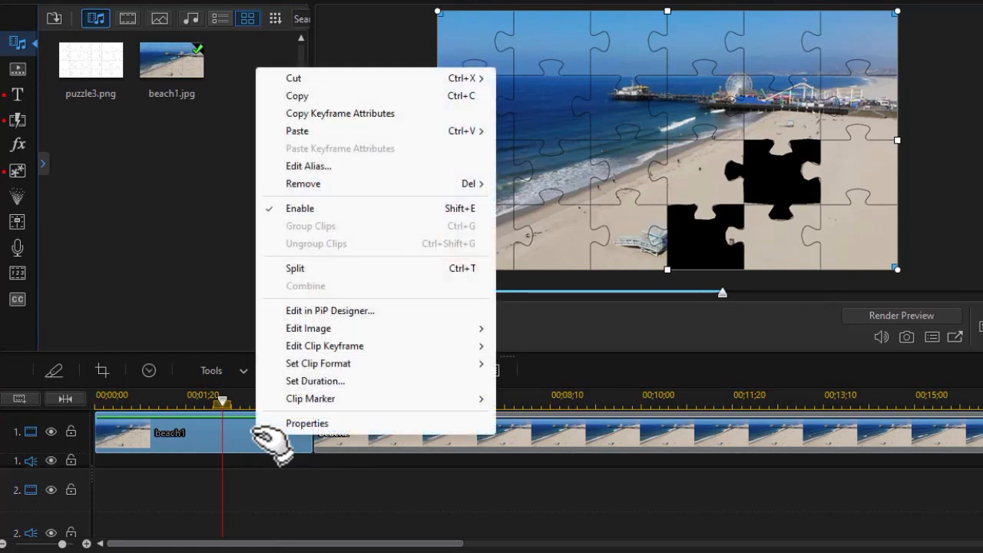
{"action": "left_click", "coordinate": [299, 97]}
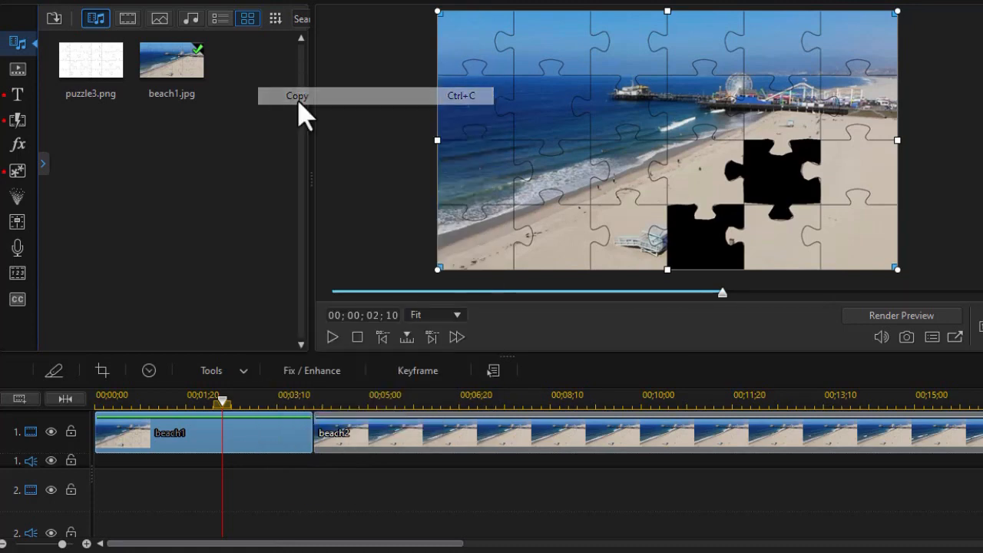
{"action": "left_click", "coordinate": [129, 501]}
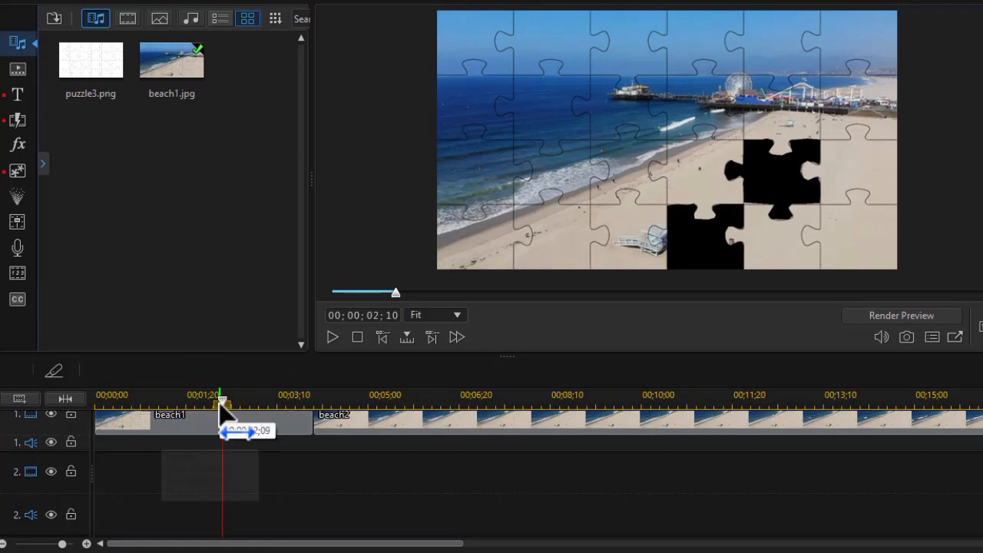
{"action": "left_click_drag", "start_coordinate": [223, 428], "coordinate": [15, 430]}
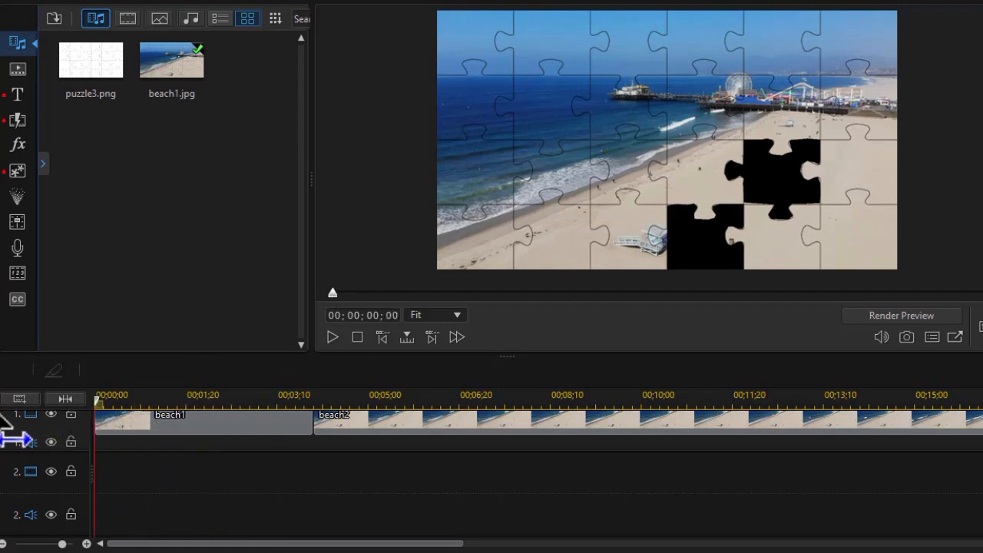
{"action": "right_click", "coordinate": [178, 483]}
{"action": "left_click", "coordinate": [230, 182]}
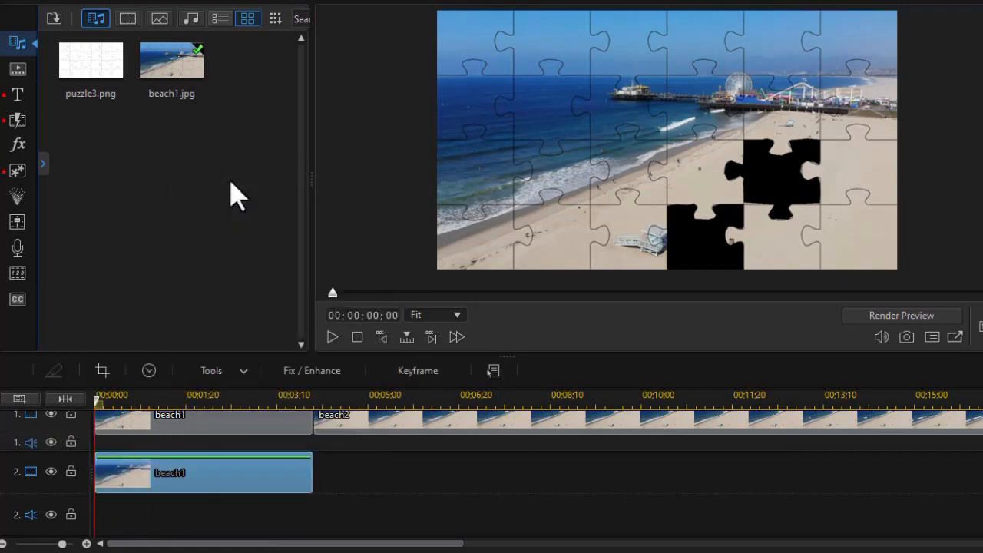
Paste another copy of beach1 onto track 3 at the start of the timeline.
{"action": "scroll", "coordinate": [491, 473], "scroll_direction": "down", "scroll_amount": 2}
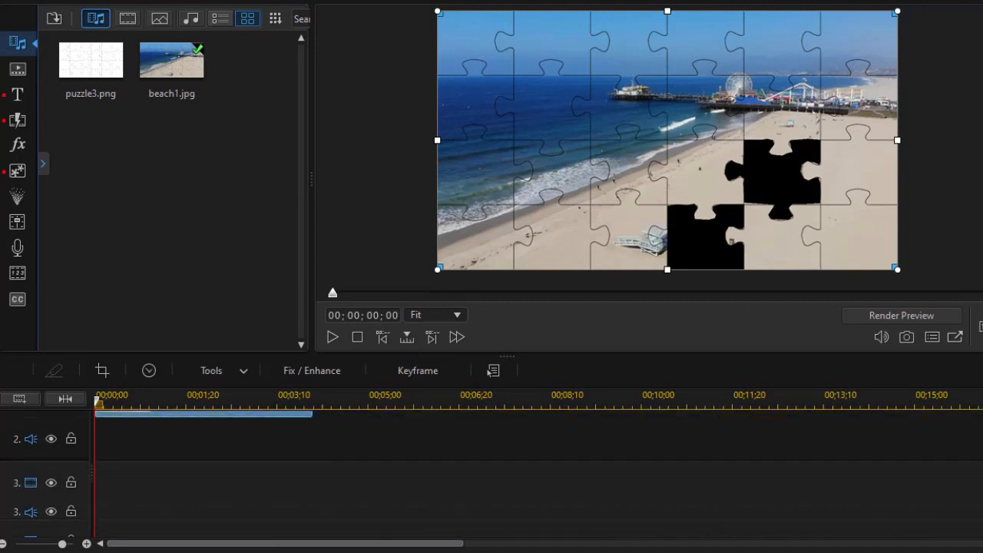
{"action": "left_click", "coordinate": [131, 492]}
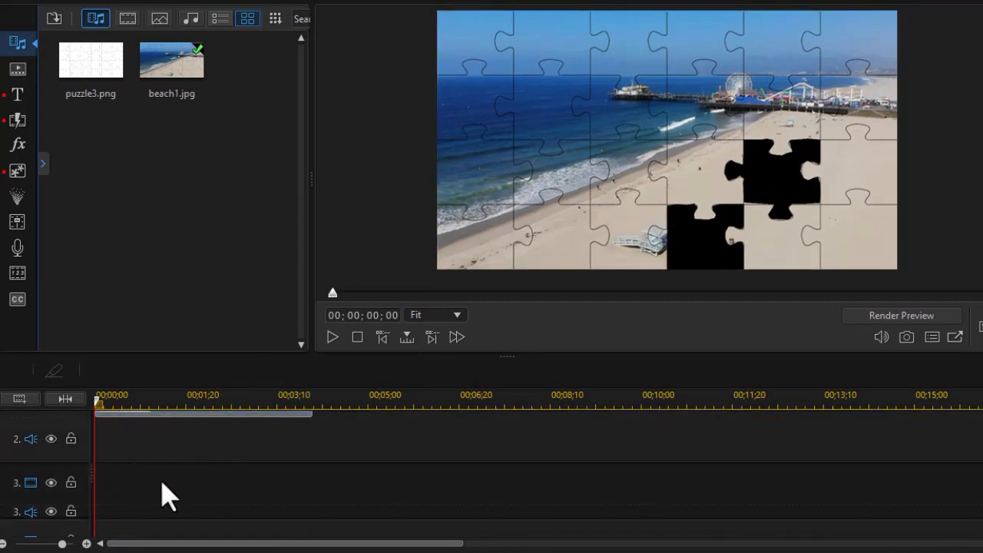
{"action": "right_click", "coordinate": [162, 484]}
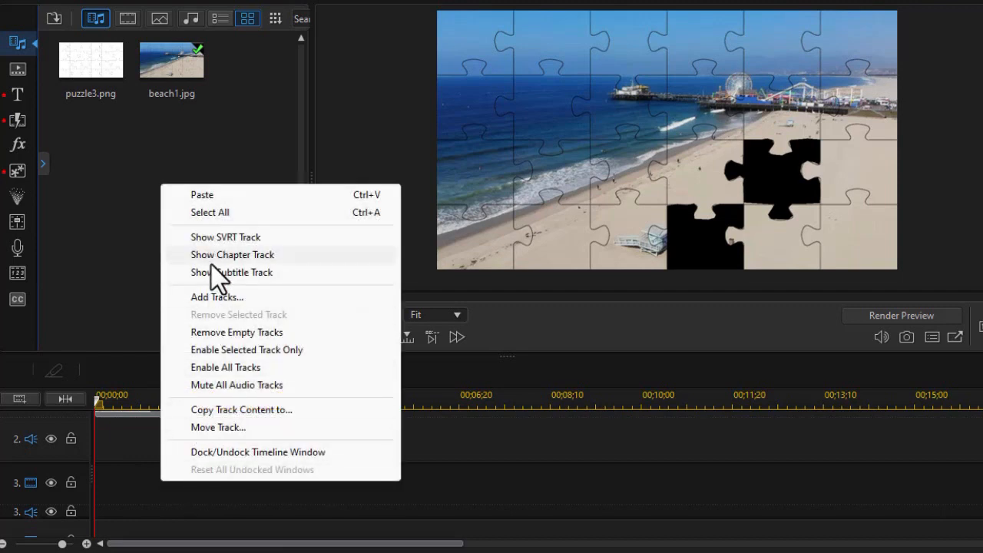
{"action": "left_click", "coordinate": [205, 195]}
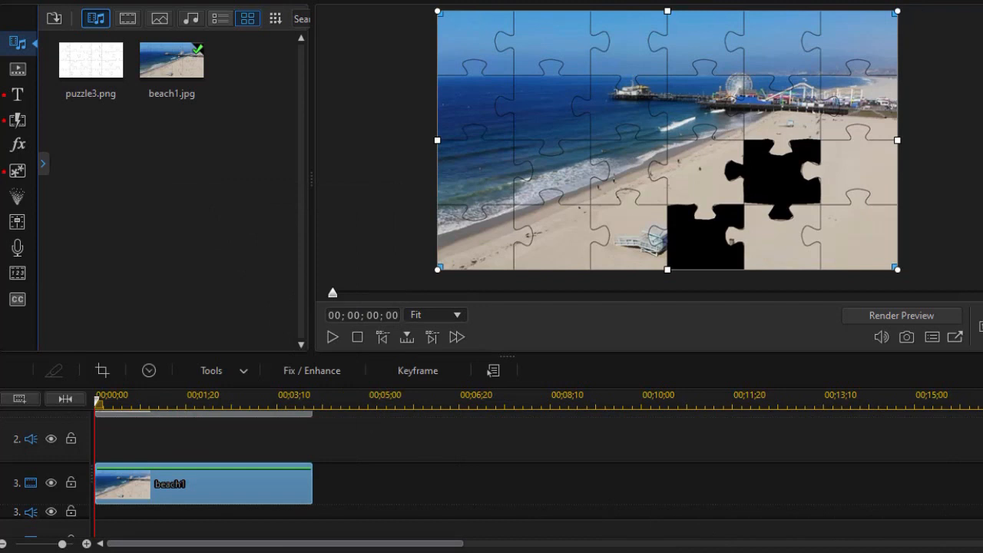
{"action": "scroll", "coordinate": [538, 475], "scroll_direction": "up", "scroll_amount": 3}
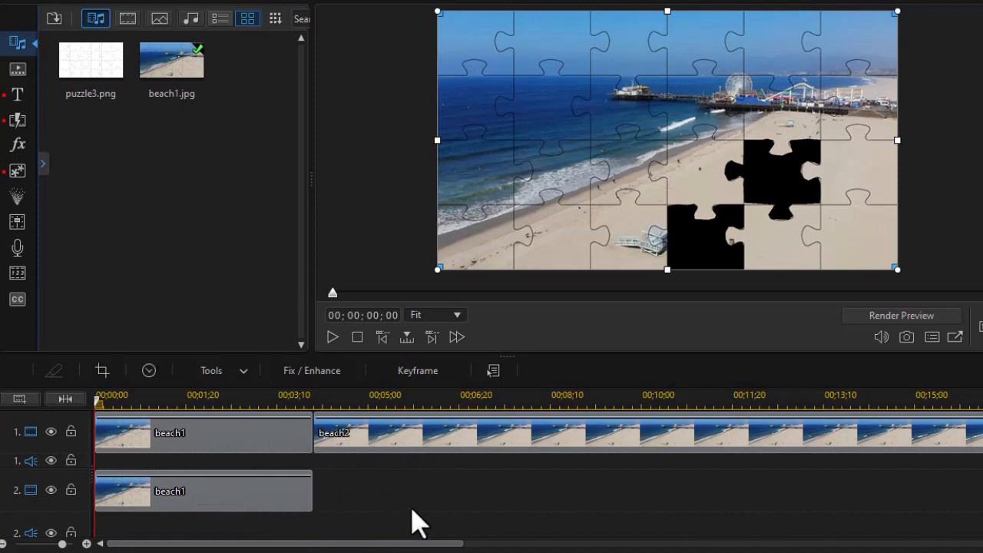
Enable only track 2 and open Mask Designer for its beach1 copy.
{"action": "right_click", "coordinate": [373, 489]}
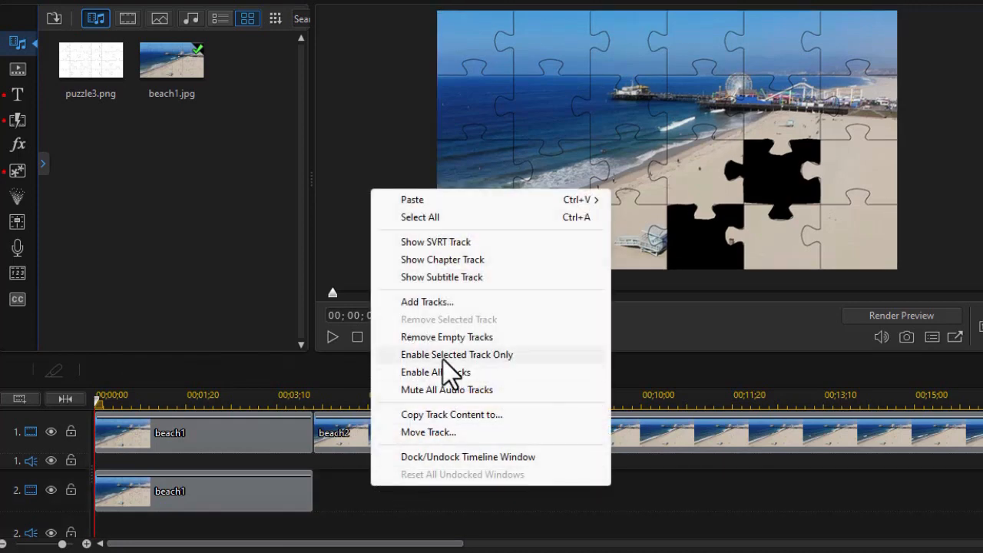
{"action": "left_click", "coordinate": [443, 354]}
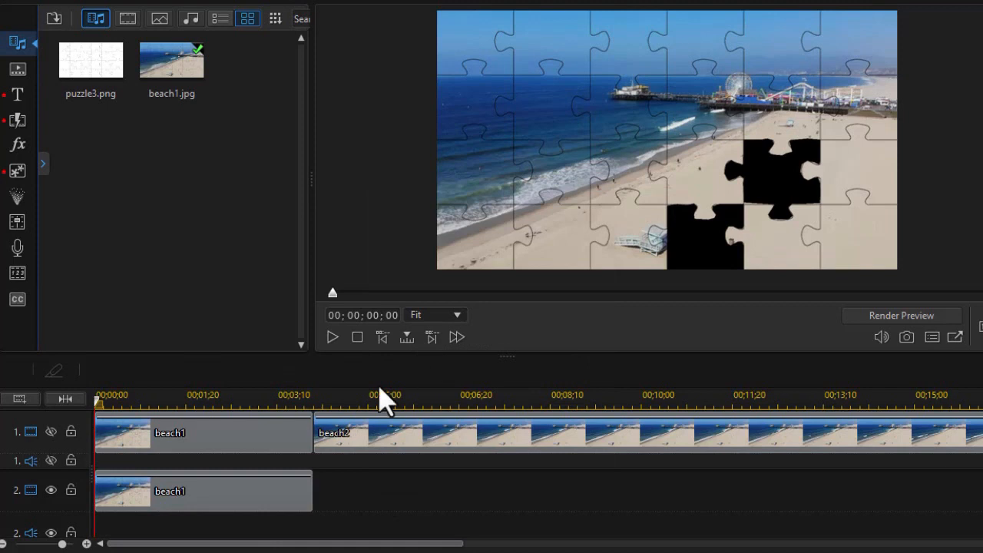
{"action": "left_click", "coordinate": [235, 507]}
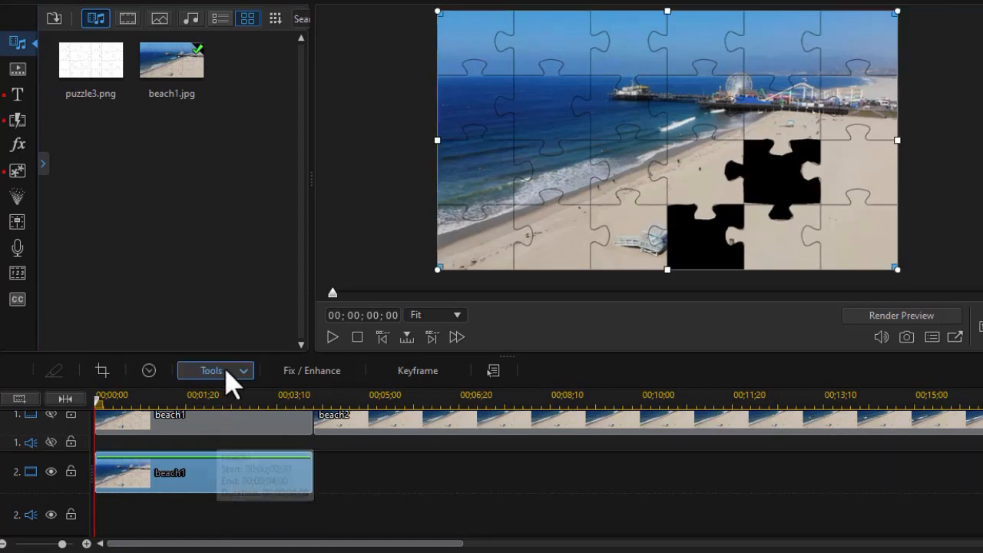
{"action": "left_click", "coordinate": [233, 376]}
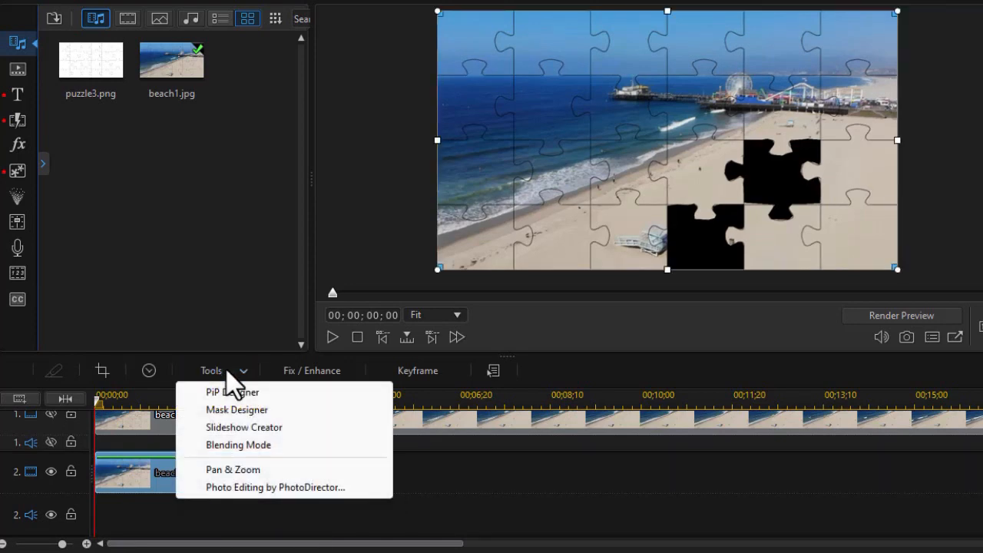
{"action": "left_click", "coordinate": [232, 410]}
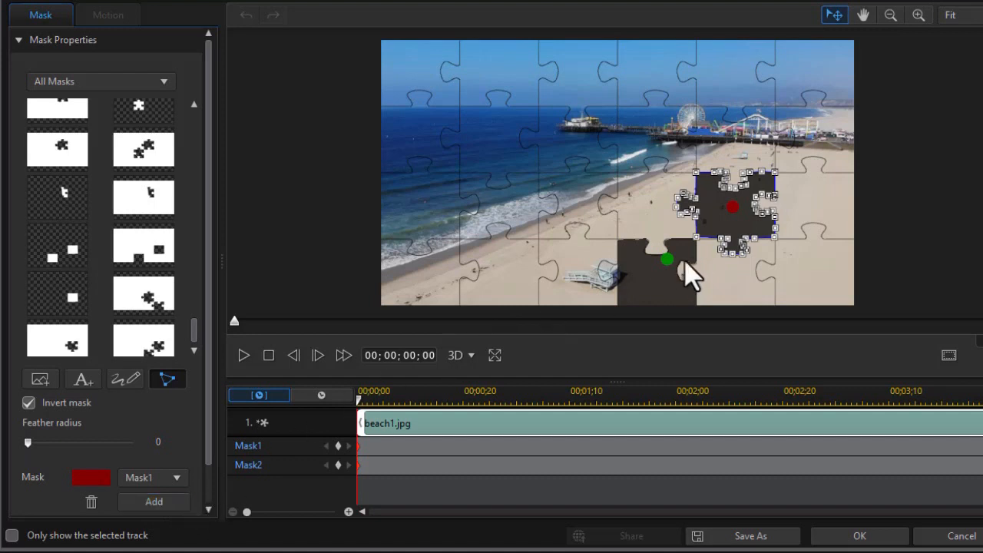
Delete Mask2, turn off mask inversion for Mask1, and apply the mask.
{"action": "left_click", "coordinate": [179, 478]}
{"action": "left_click", "coordinate": [165, 509]}
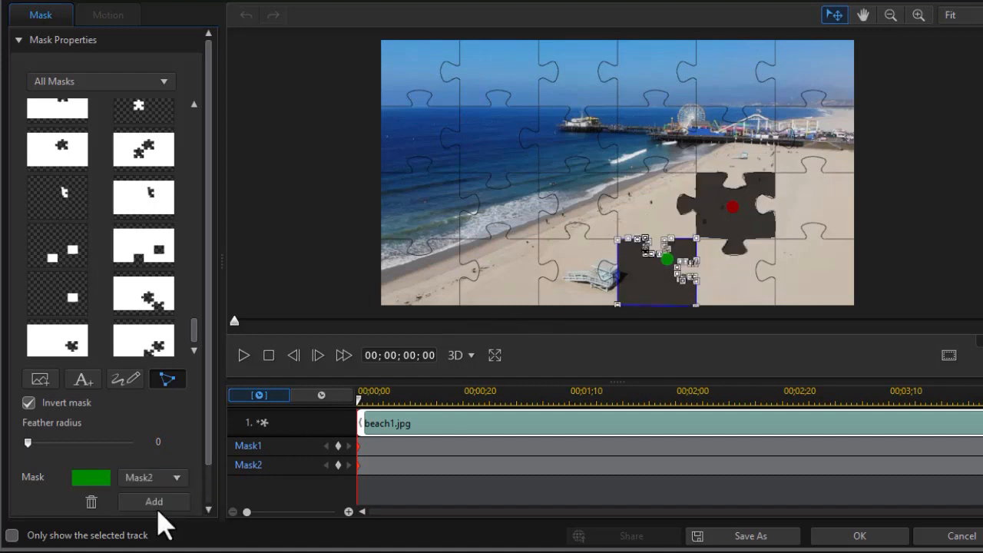
{"action": "left_click", "coordinate": [93, 506]}
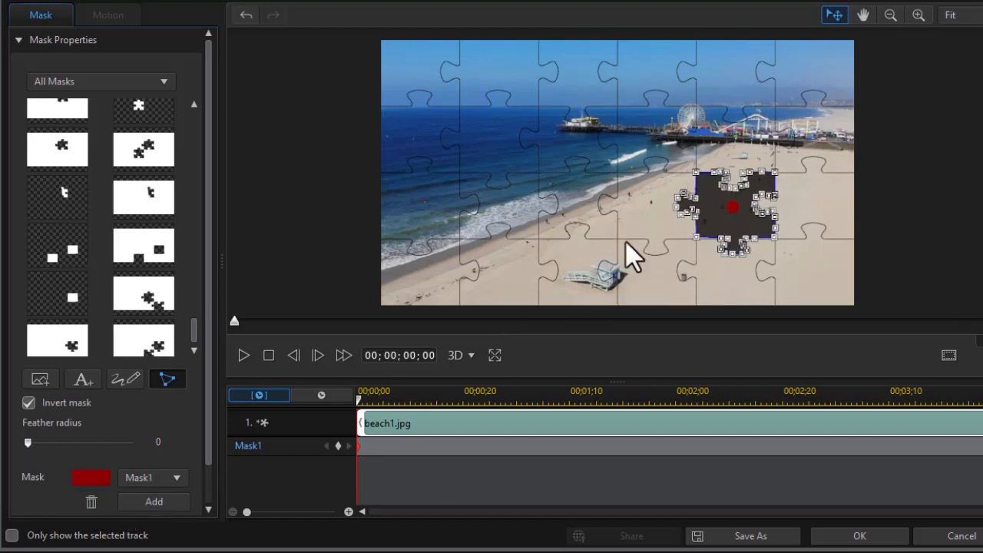
{"action": "left_click", "coordinate": [29, 402]}
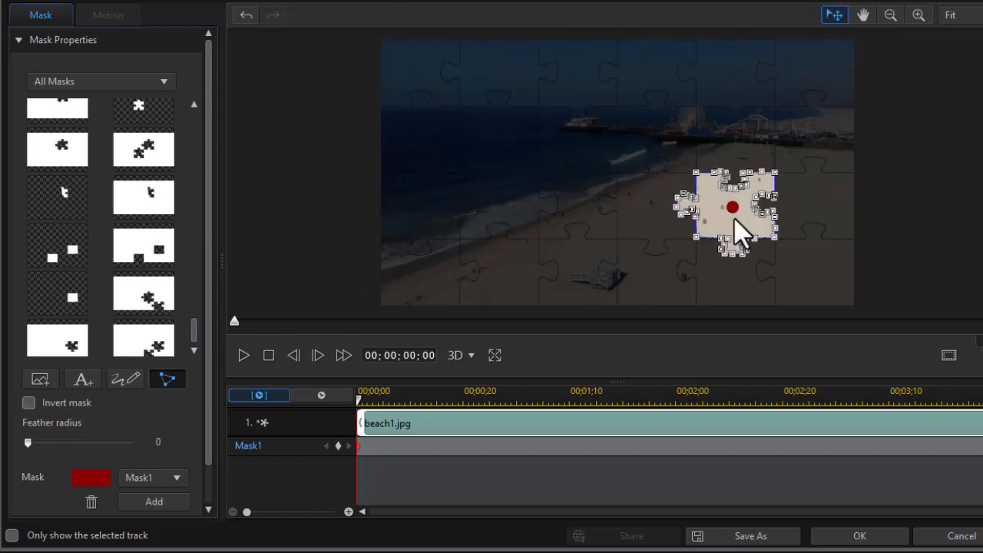
{"action": "left_click", "coordinate": [856, 536]}
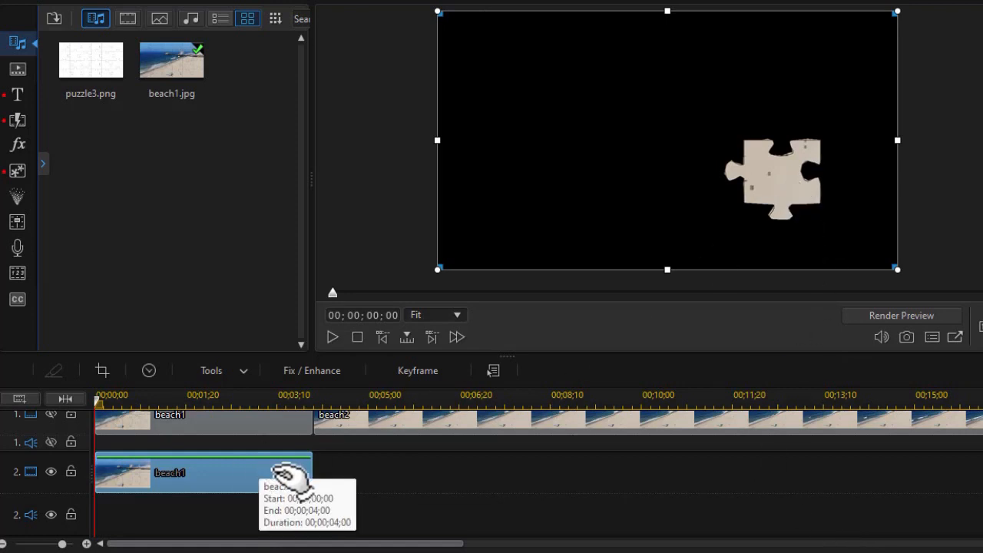
{"action": "scroll", "coordinate": [492, 473], "scroll_direction": "down", "scroll_amount": 2}
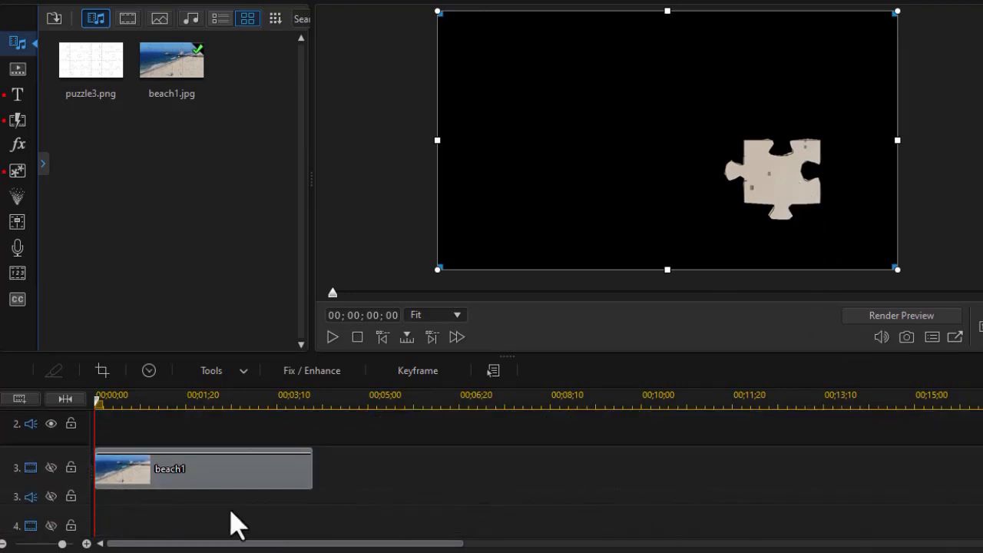
Enable only track 3 and open Mask Designer for its beach1 copy.
{"action": "left_click", "coordinate": [251, 478]}
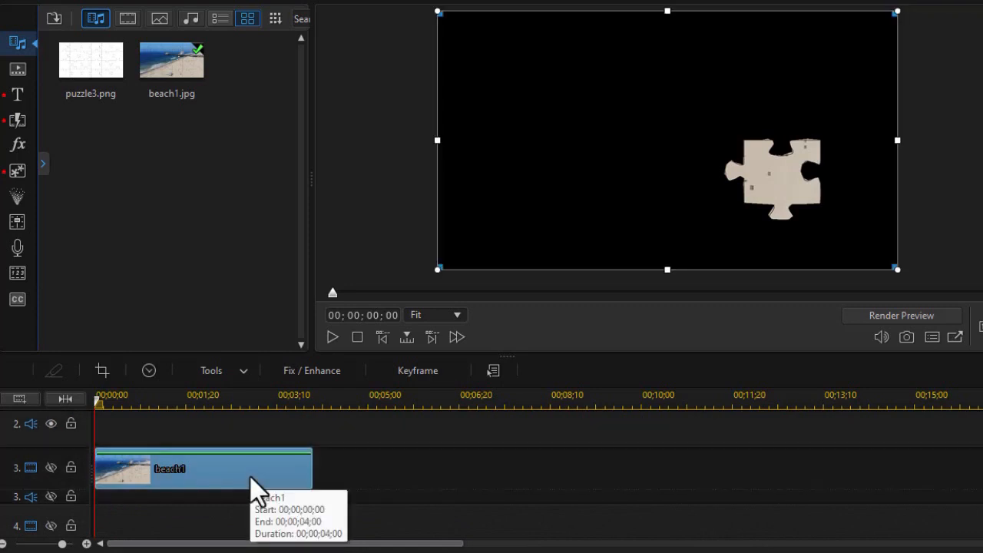
{"action": "right_click", "coordinate": [430, 470]}
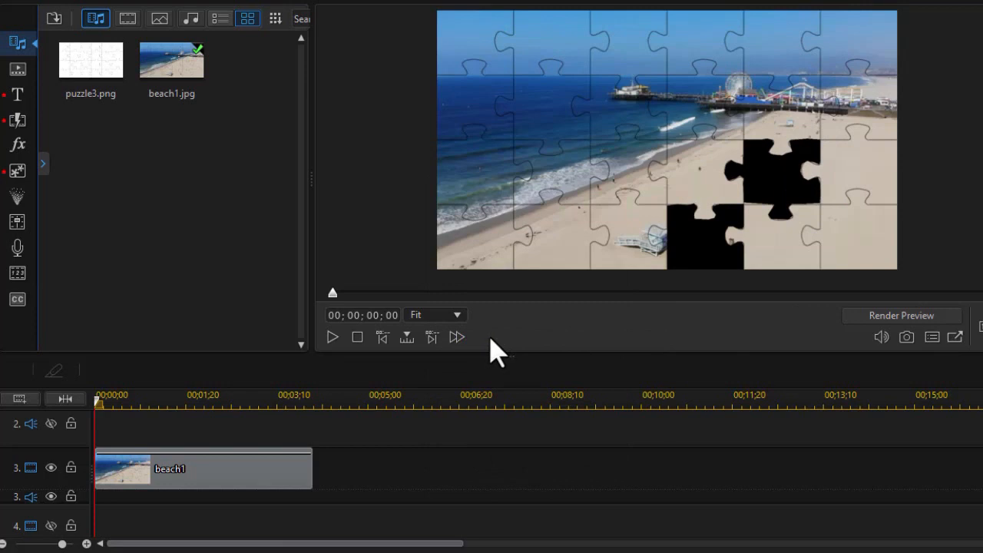
{"action": "left_click", "coordinate": [228, 489]}
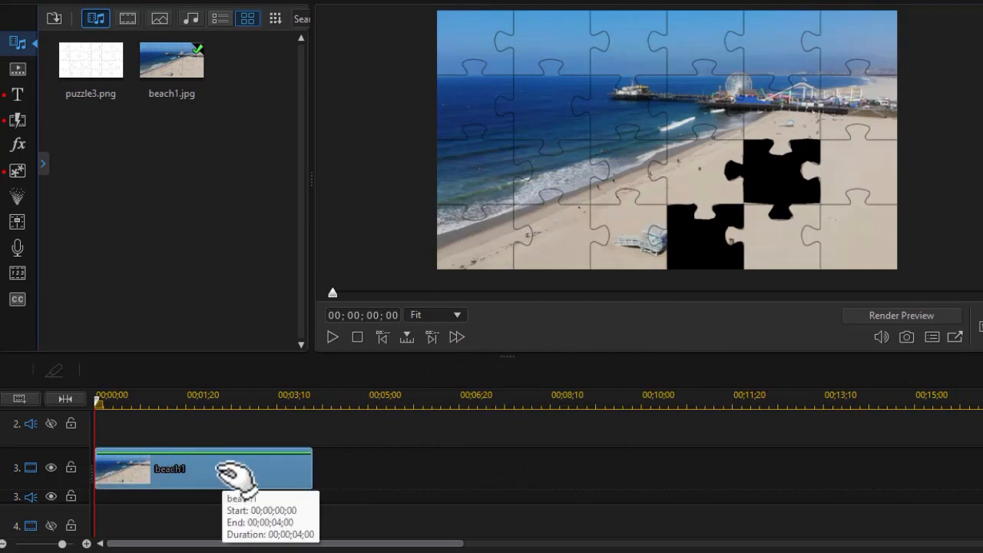
{"action": "left_click", "coordinate": [232, 375]}
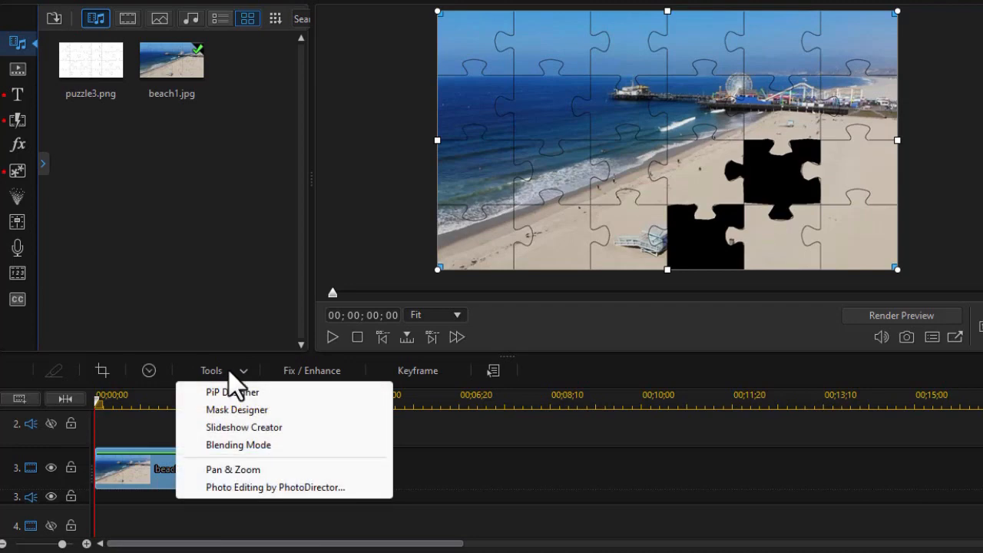
{"action": "left_click", "coordinate": [235, 411]}
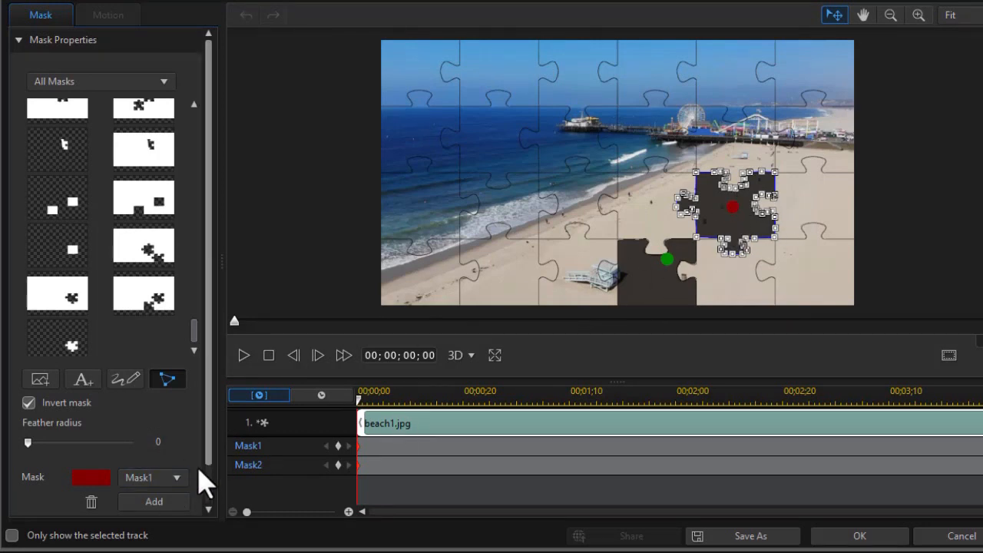
Delete the second mask, turn off mask inversion for the remaining mask, and apply the mask.
{"action": "left_click", "coordinate": [90, 501]}
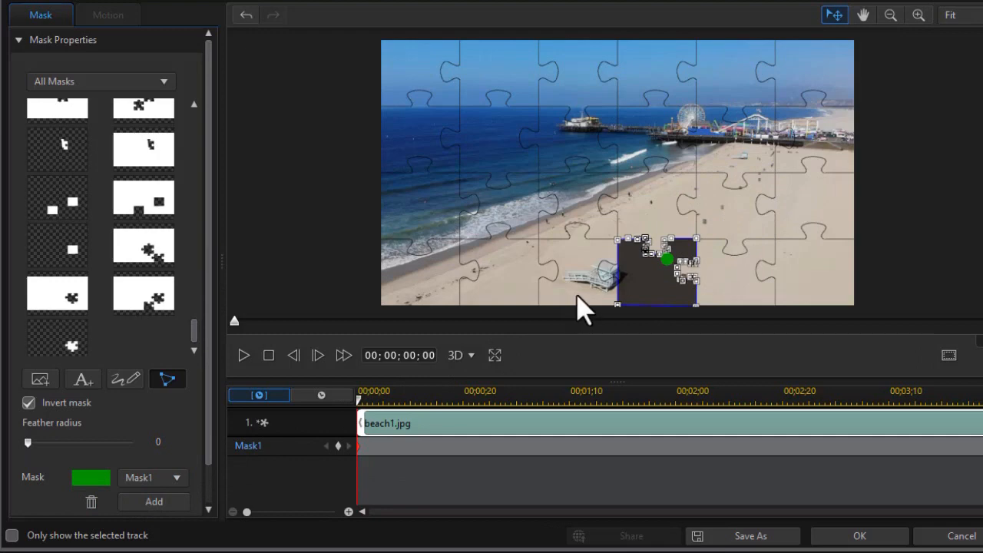
{"action": "left_click", "coordinate": [28, 402]}
{"action": "left_click", "coordinate": [28, 402]}
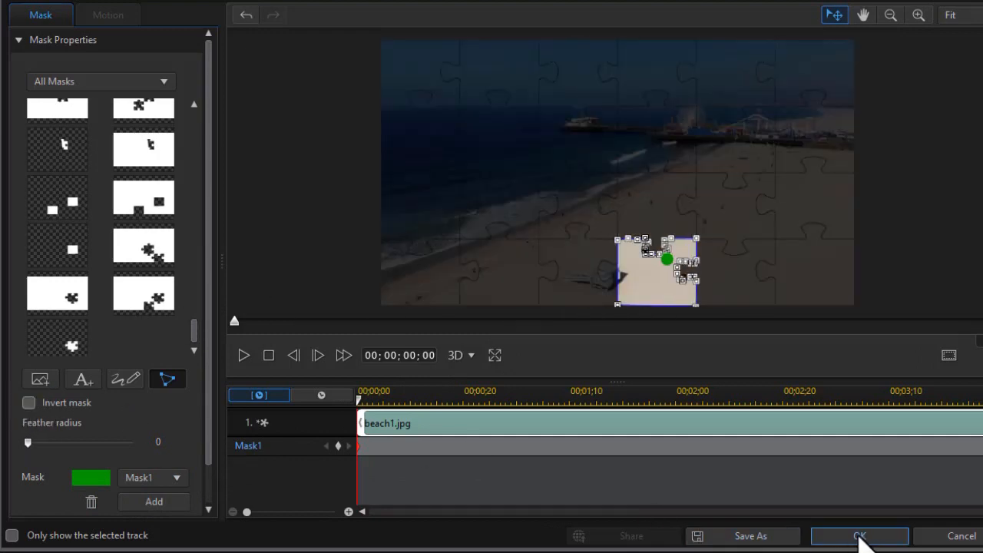
{"action": "left_click", "coordinate": [860, 536]}
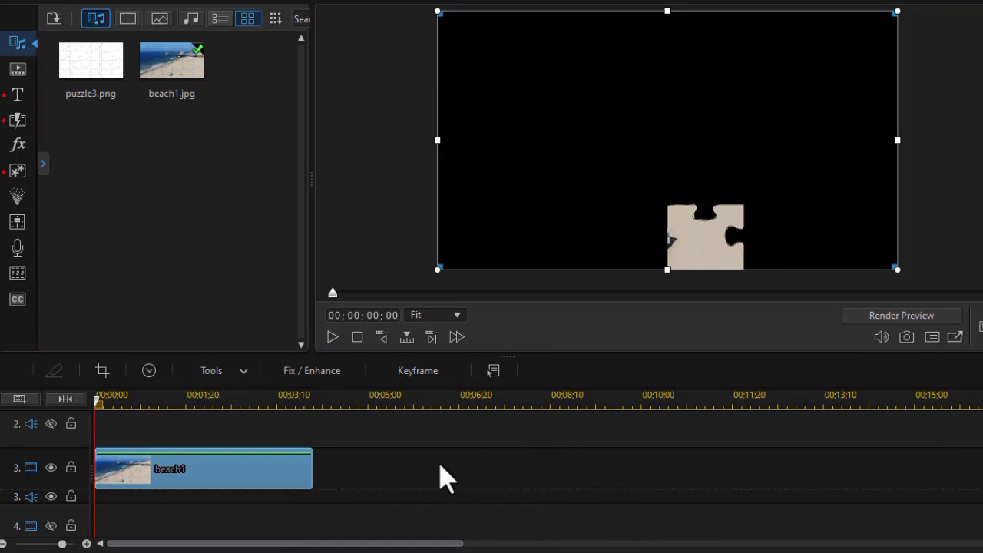
Enable all tracks and open PiP Designer for the beach1 copy on track 2.
{"action": "right_click", "coordinate": [389, 470]}
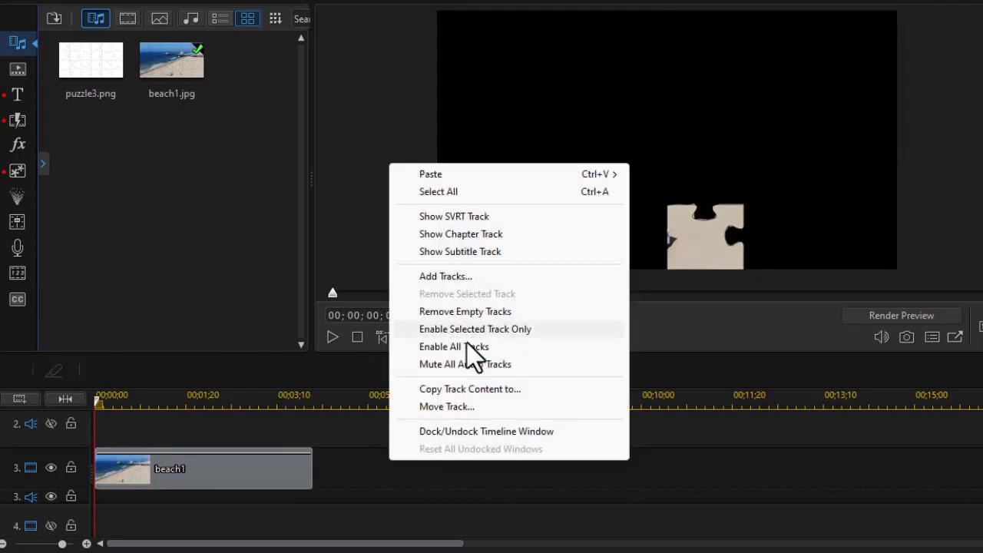
{"action": "left_click", "coordinate": [470, 347]}
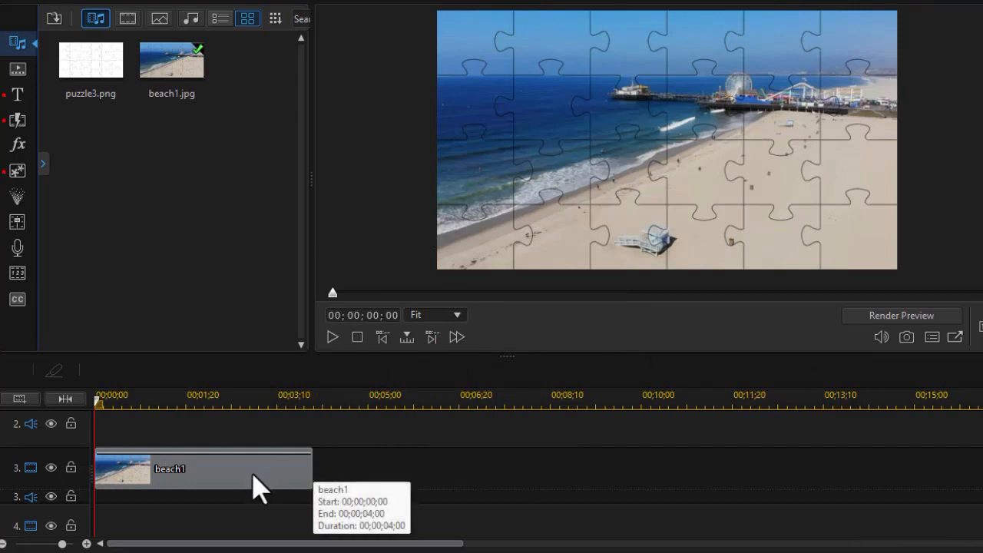
{"action": "scroll", "coordinate": [538, 473], "scroll_direction": "up", "scroll_amount": 3}
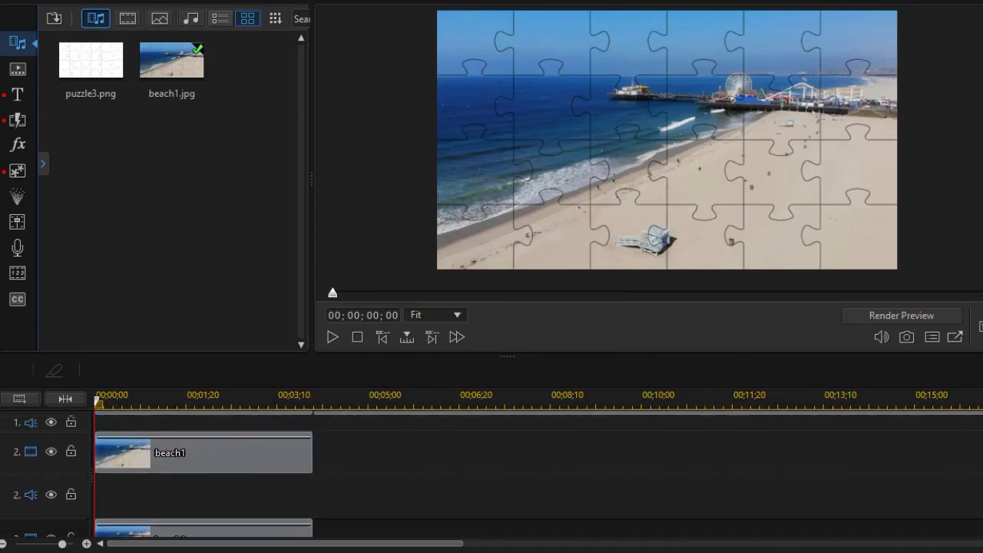
{"action": "left_click", "coordinate": [256, 461]}
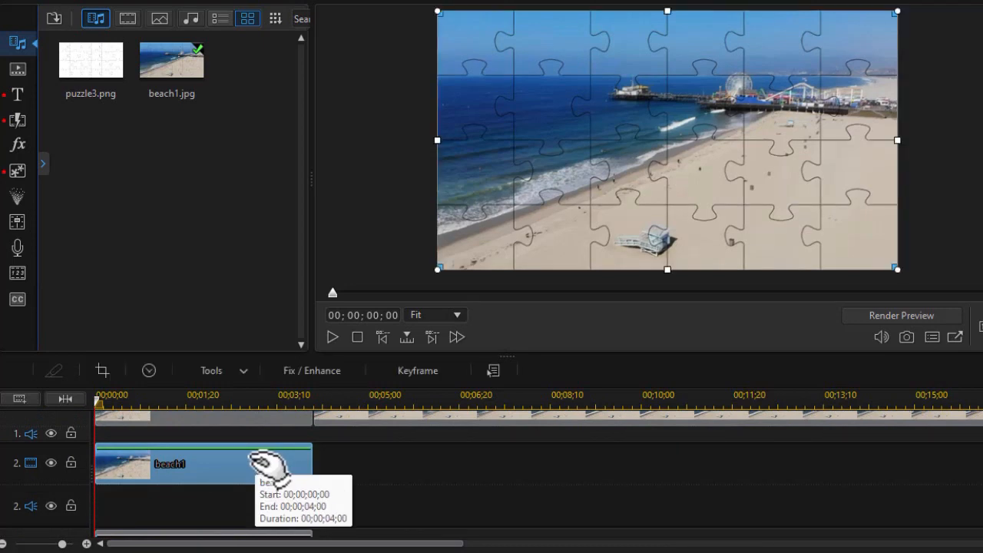
{"action": "double_click", "coordinate": [258, 470]}
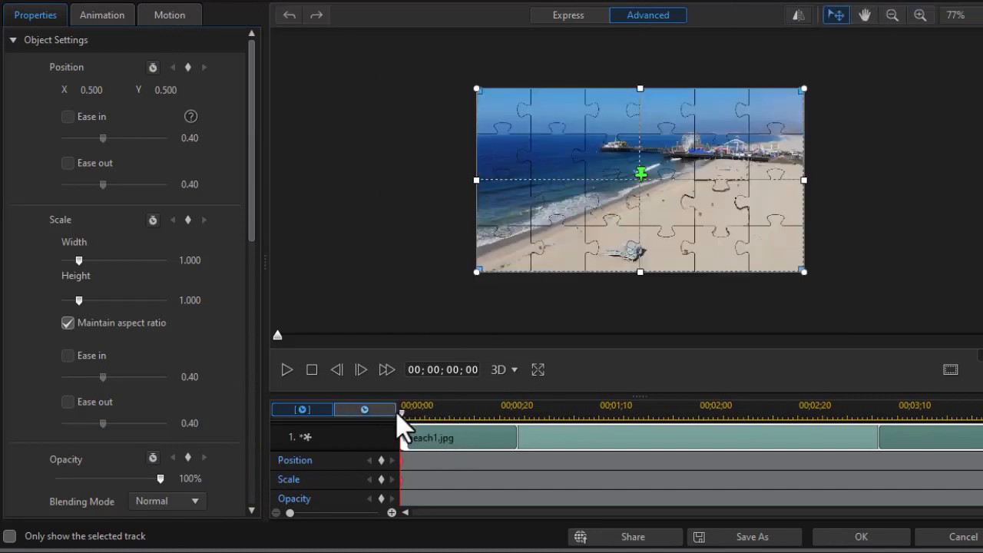
Add position and scale keyframes at 00;00;01;15.
{"action": "left_click_drag", "start_coordinate": [405, 418], "coordinate": [619, 427]}
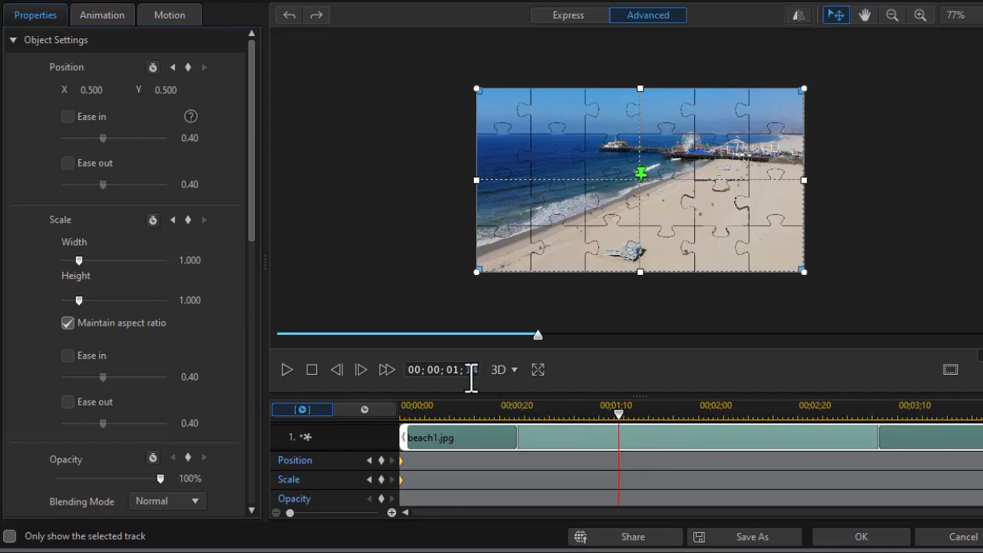
{"action": "key", "text": "Return"}
{"action": "left_click", "coordinate": [381, 460]}
{"action": "left_click", "coordinate": [381, 480]}
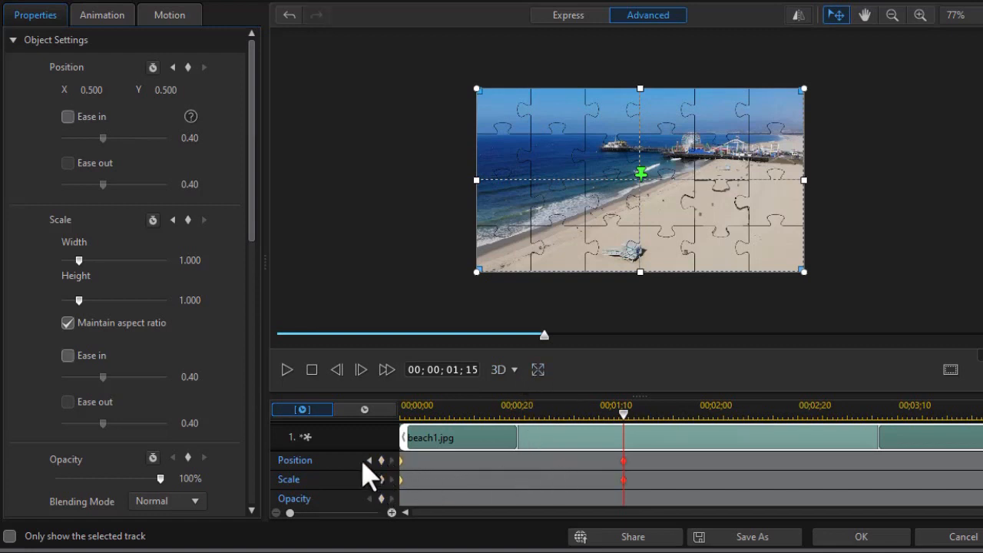
At the clip start, move and enlarge the piece off-screen to position 0.929, -0.313 and scale 2.096.
{"action": "left_click", "coordinate": [369, 461]}
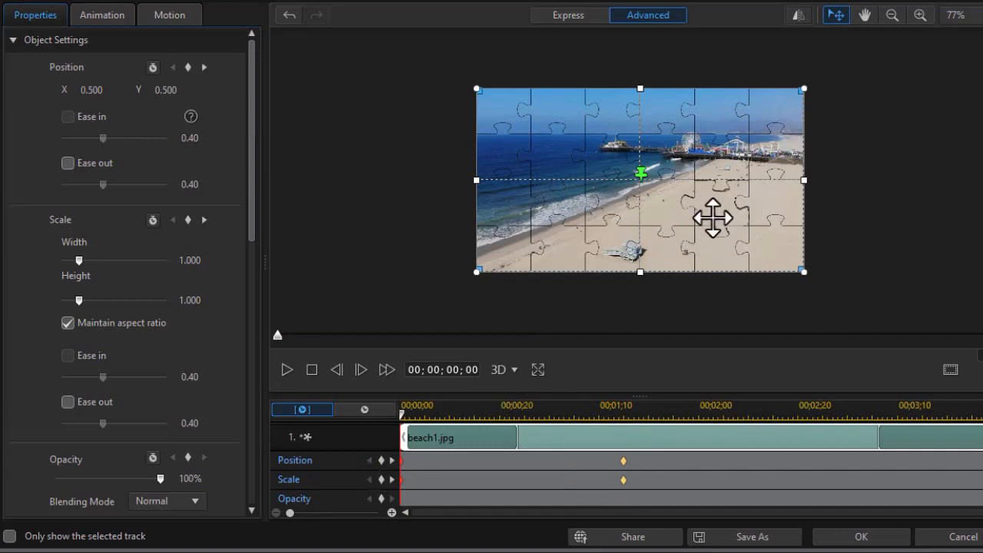
{"action": "left_click_drag", "start_coordinate": [720, 217], "coordinate": [893, 182]}
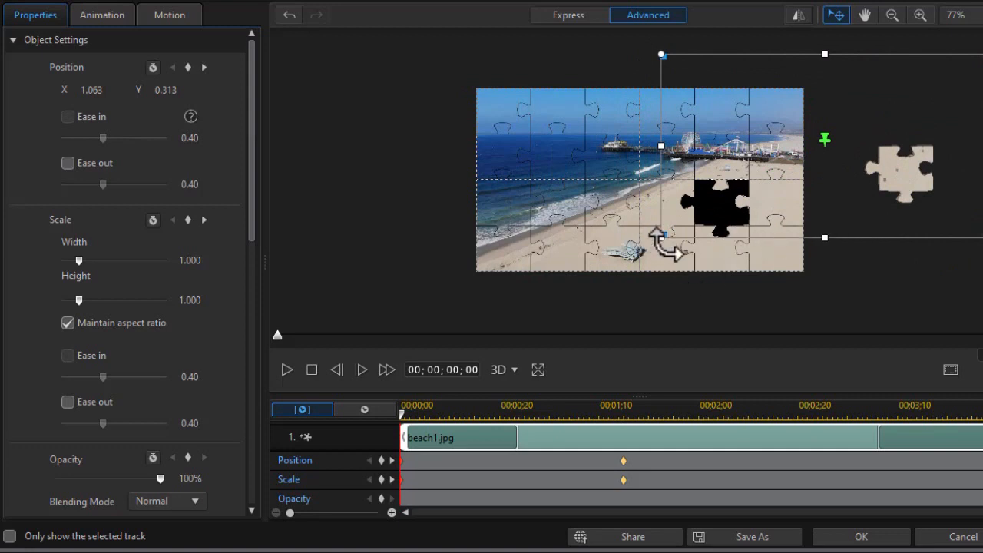
{"action": "left_click_drag", "start_coordinate": [662, 238], "coordinate": [658, 325]}
{"action": "left_click_drag", "start_coordinate": [944, 156], "coordinate": [911, 103]}
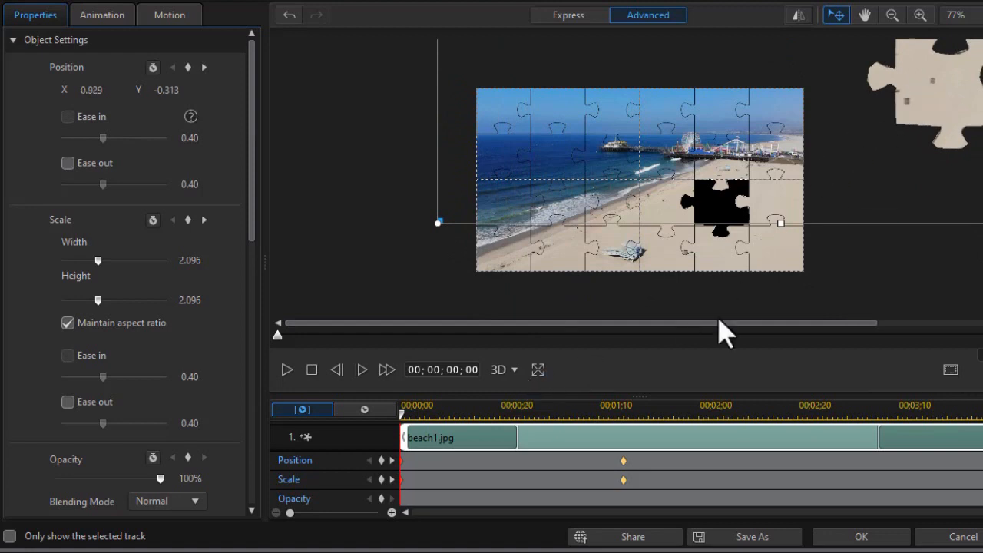
Preview the animation and apply the PiP Designer changes.
{"action": "left_click", "coordinate": [288, 369]}
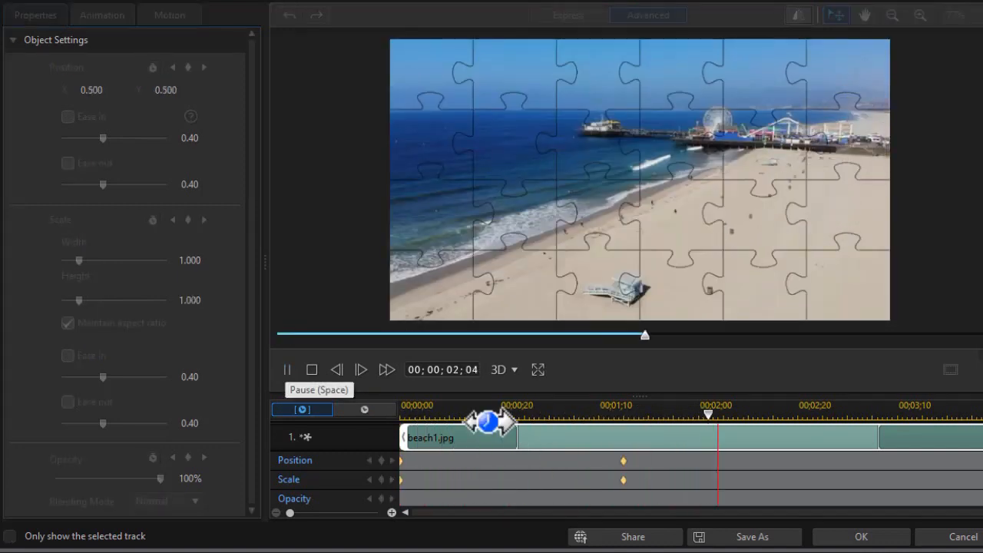
{"action": "left_click", "coordinate": [852, 537]}
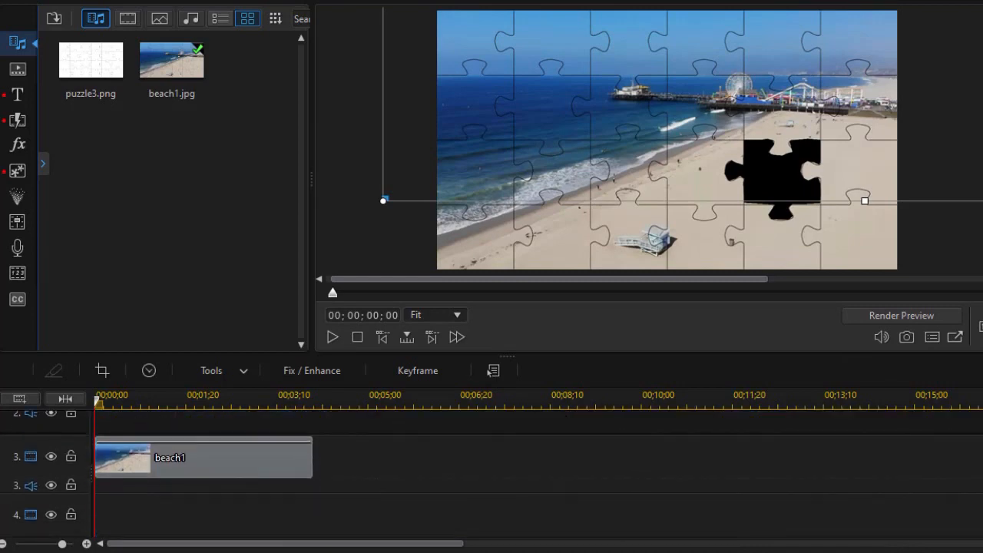
Open PiP Designer for the track 3 beach1 copy and add position and scale keyframes at 00;00;01;15.
{"action": "left_click", "coordinate": [247, 461]}
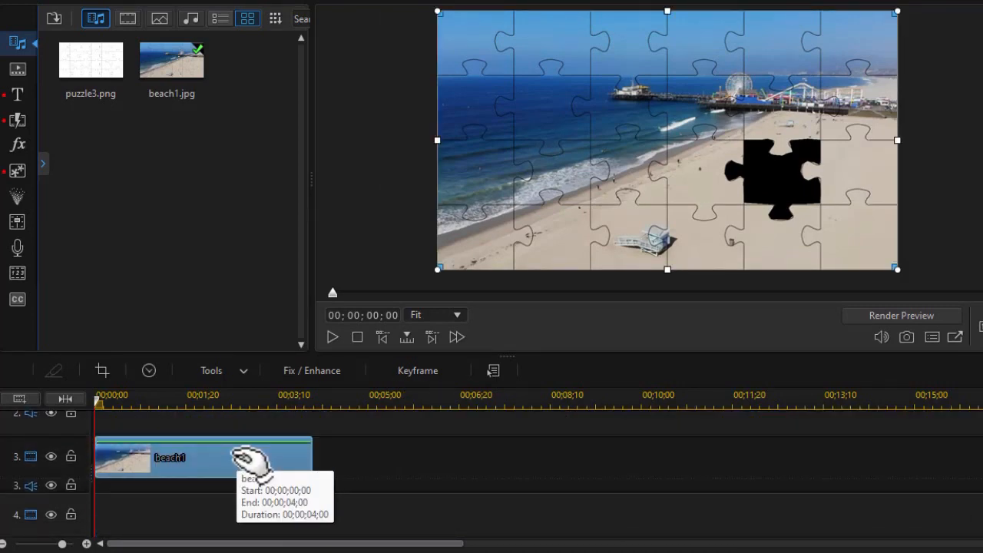
{"action": "double_click", "coordinate": [246, 459]}
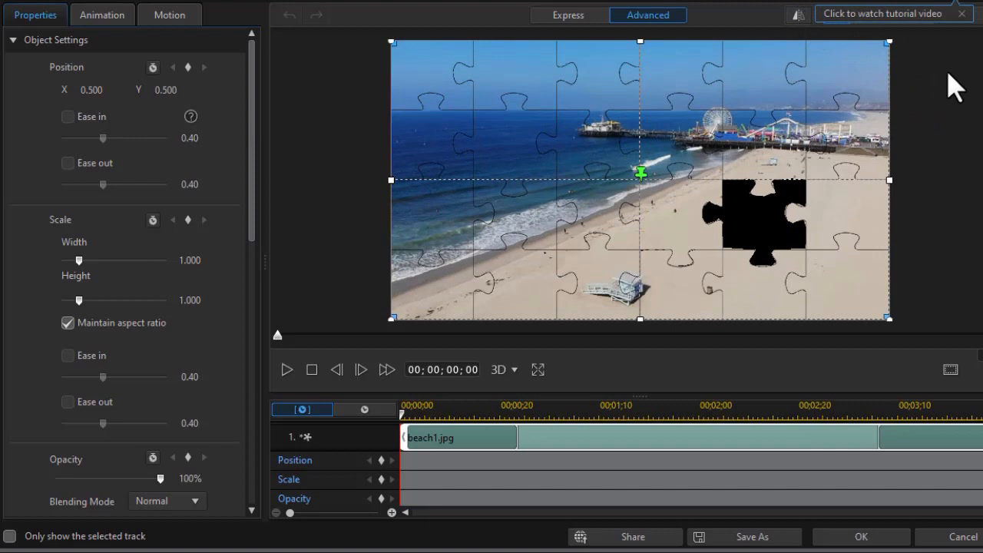
{"action": "left_click", "coordinate": [892, 17]}
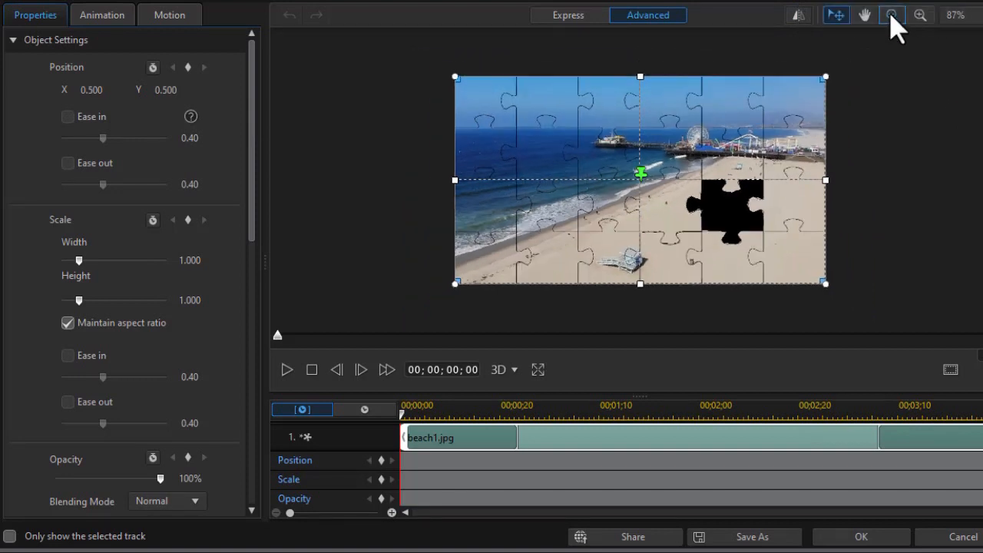
{"action": "left_click", "coordinate": [891, 16]}
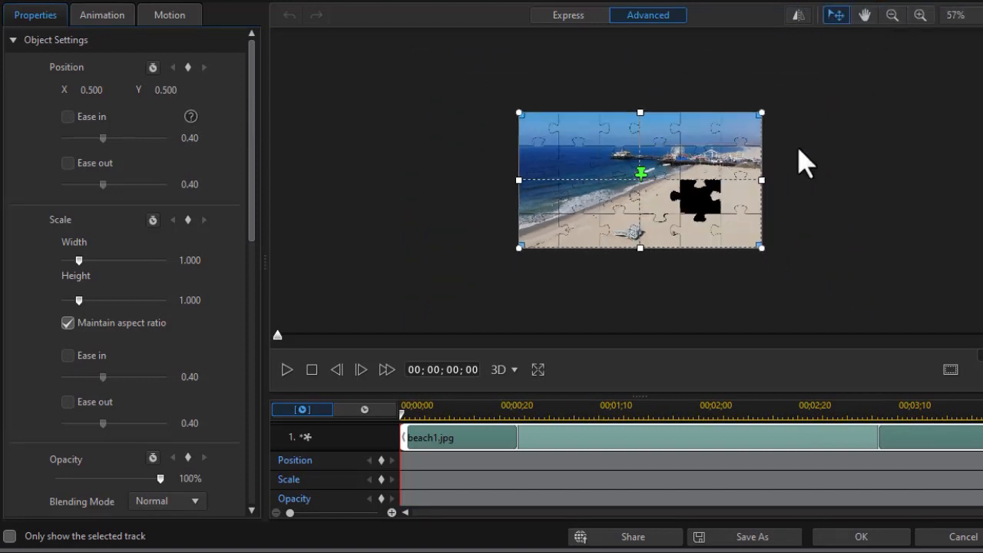
{"action": "left_click", "coordinate": [382, 461]}
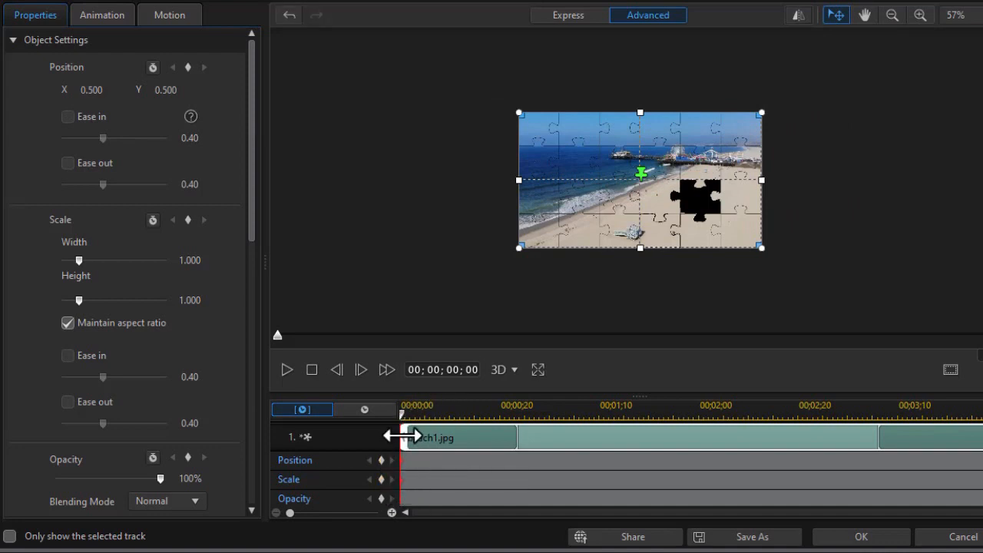
{"action": "left_click_drag", "start_coordinate": [402, 417], "coordinate": [626, 431]}
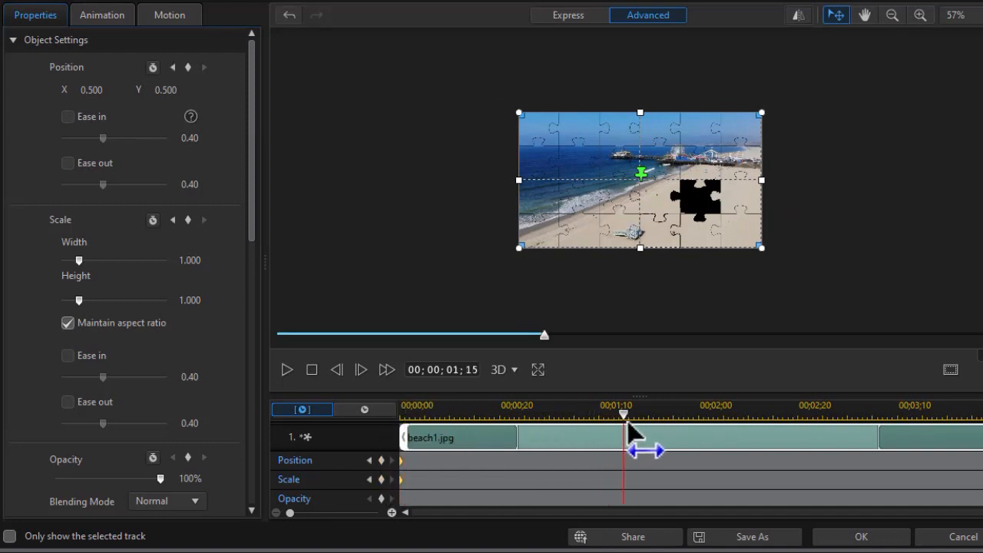
{"action": "left_click", "coordinate": [381, 461]}
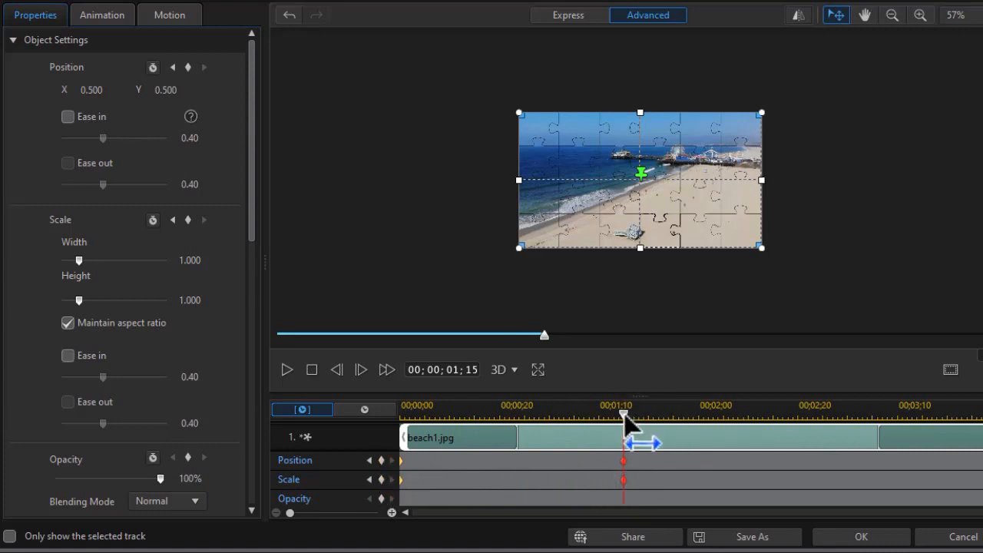
Add another position and scale keyframe pair at 00;00;03;00.
{"action": "left_click_drag", "start_coordinate": [624, 419], "coordinate": [848, 467]}
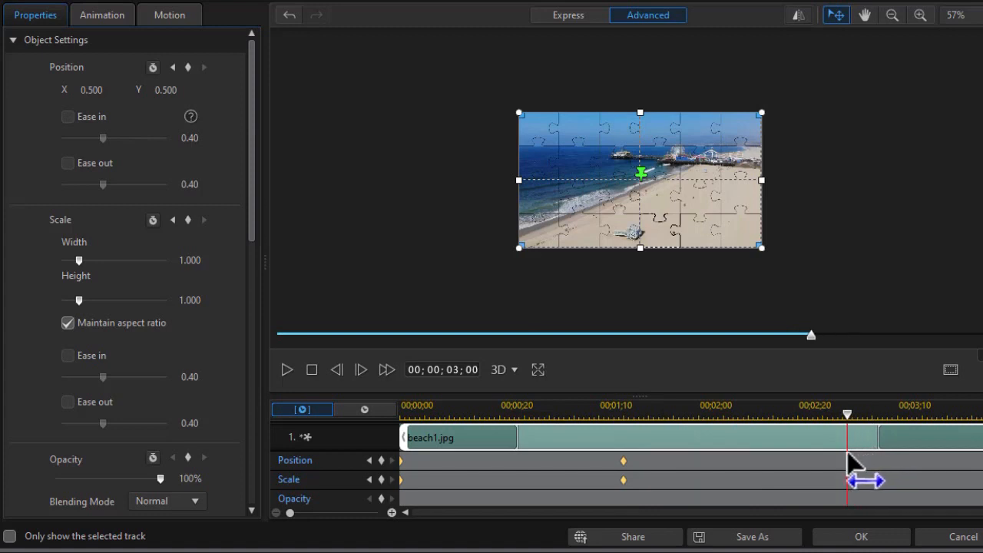
{"action": "left_click", "coordinate": [381, 460]}
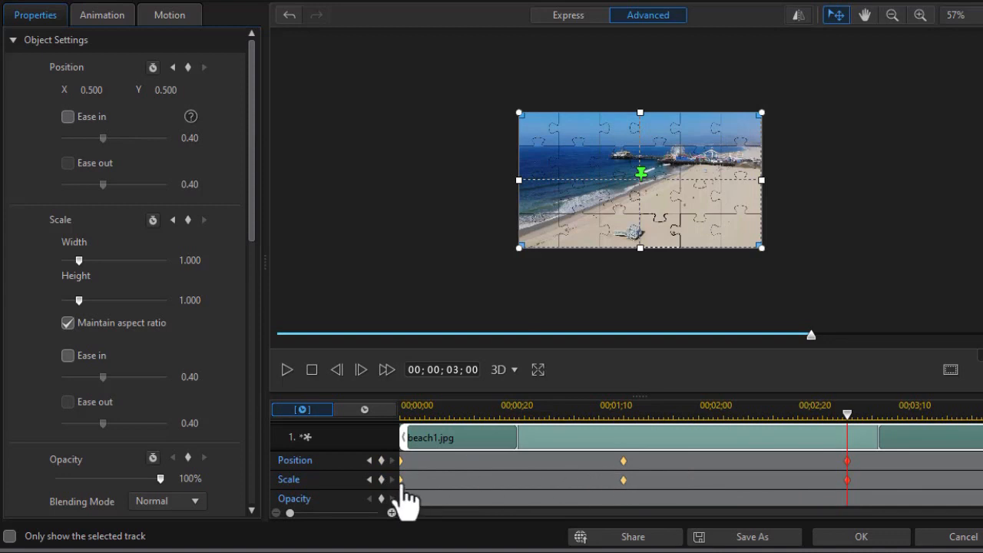
At the clip start, move and enlarge the piece off-screen to position -0.865, -1.141 and scale 3.141, then apply.
{"action": "left_click", "coordinate": [399, 461]}
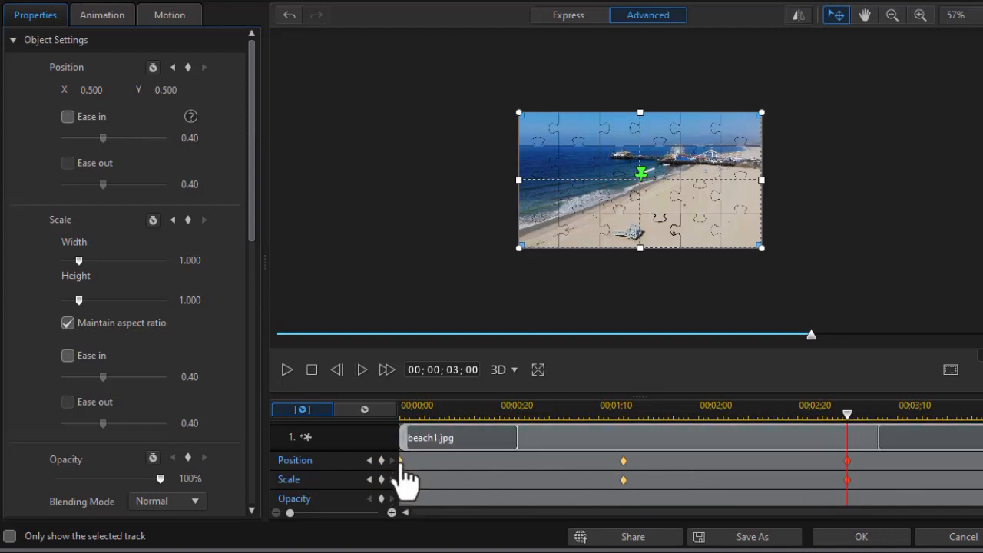
{"action": "left_click", "coordinate": [400, 481]}
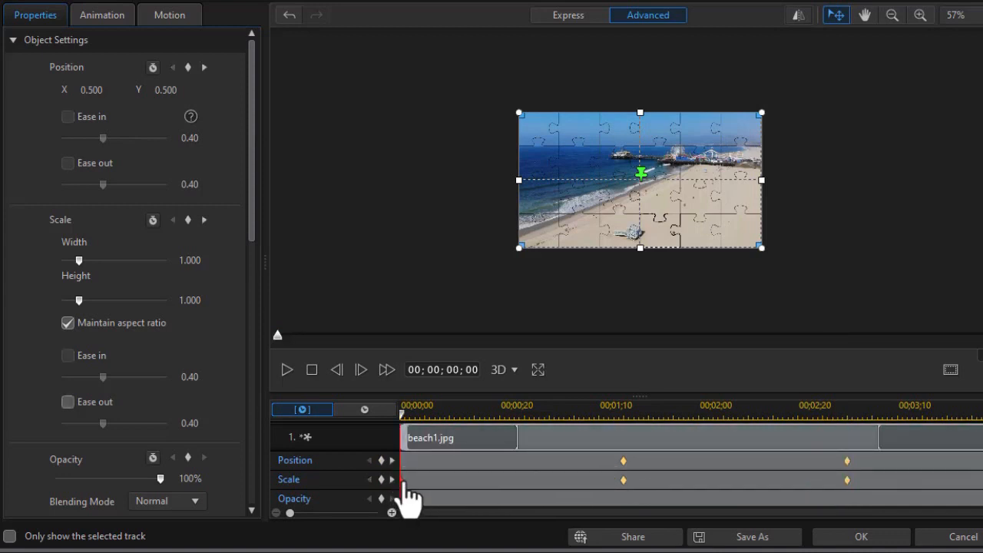
{"action": "left_click", "coordinate": [621, 461]}
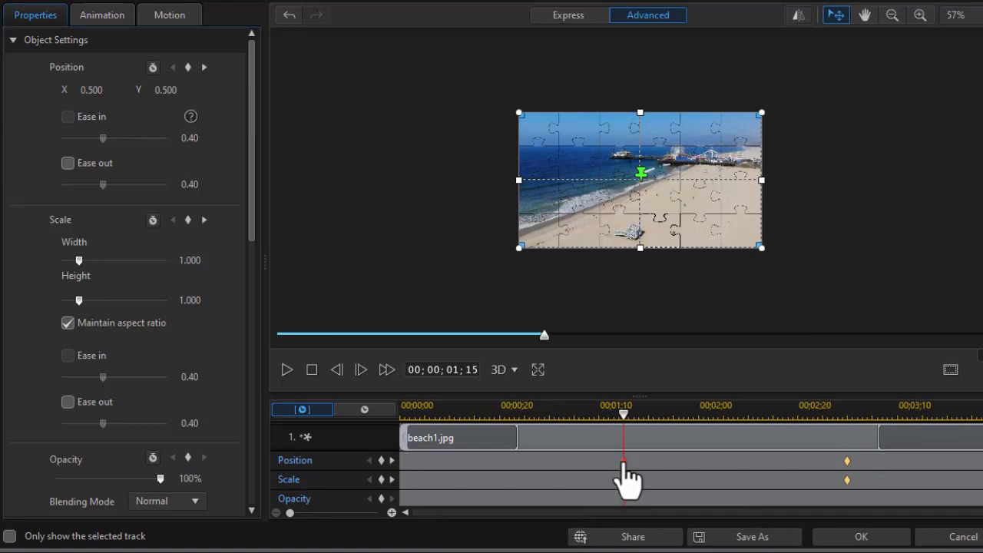
{"action": "left_click_drag", "start_coordinate": [652, 211], "coordinate": [377, 105]}
{"action": "left_click_drag", "start_coordinate": [479, 132], "coordinate": [525, 256]}
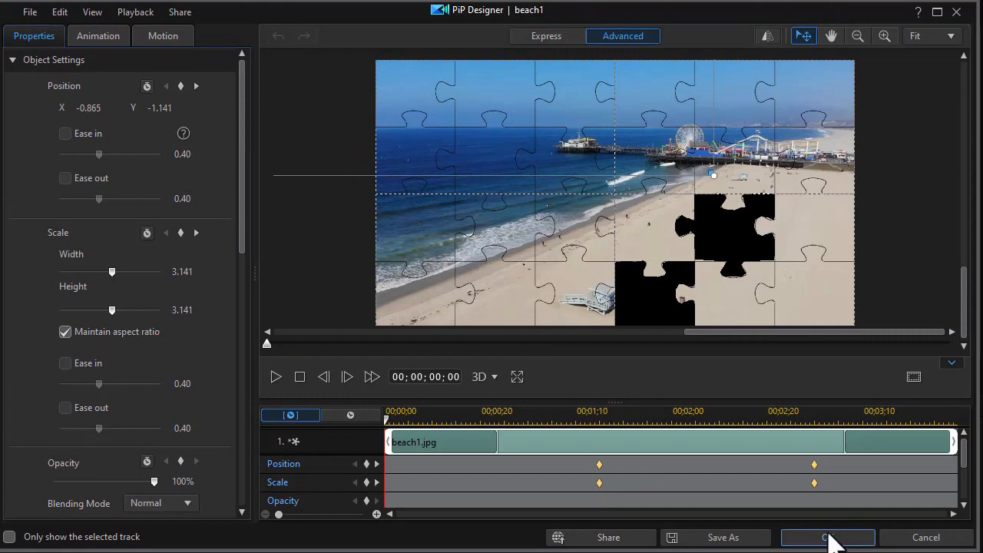
{"action": "left_click", "coordinate": [828, 537]}
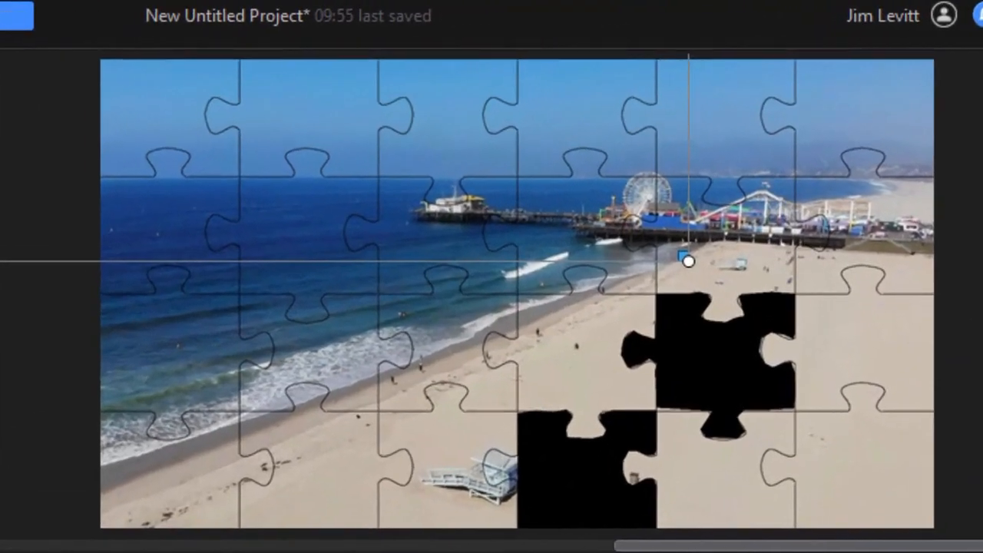
Play the timeline to preview the puzzle-piece animation.
{"action": "key", "text": "space"}
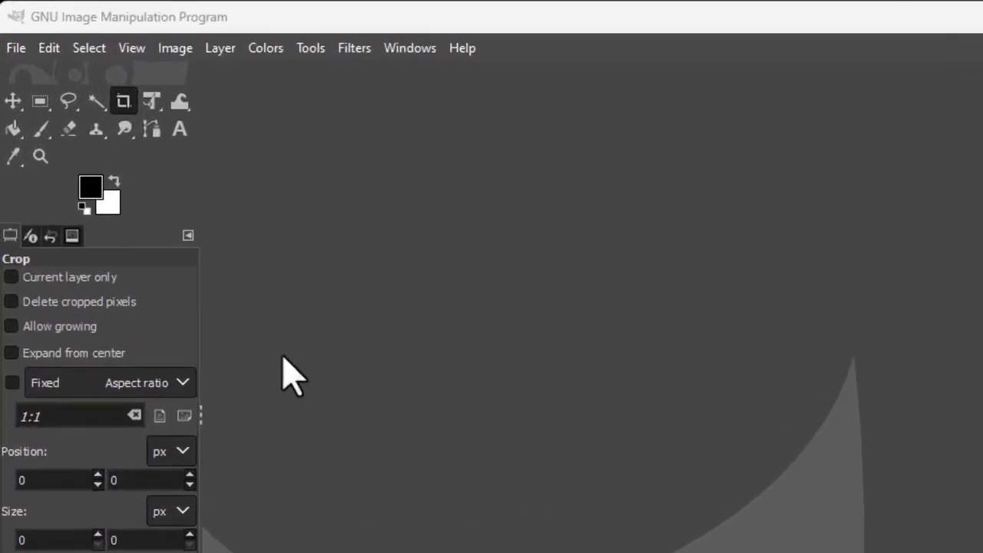
In GIMP, create a new 1920 × 1080 pixel image.
{"action": "left_click", "coordinate": [23, 81]}
{"action": "left_click", "coordinate": [81, 119]}
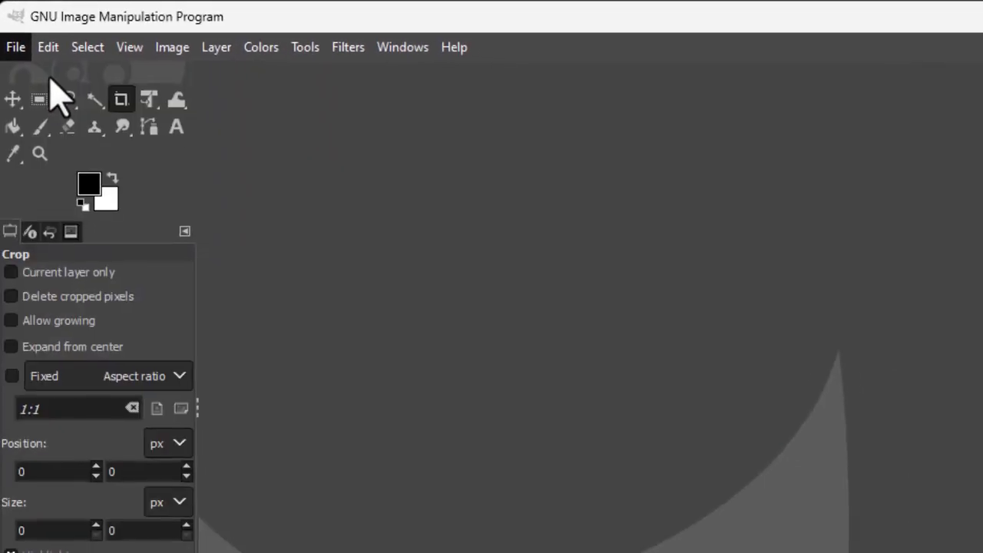
{"action": "left_click_drag", "start_coordinate": [0, 0], "coordinate": [551, 142]}
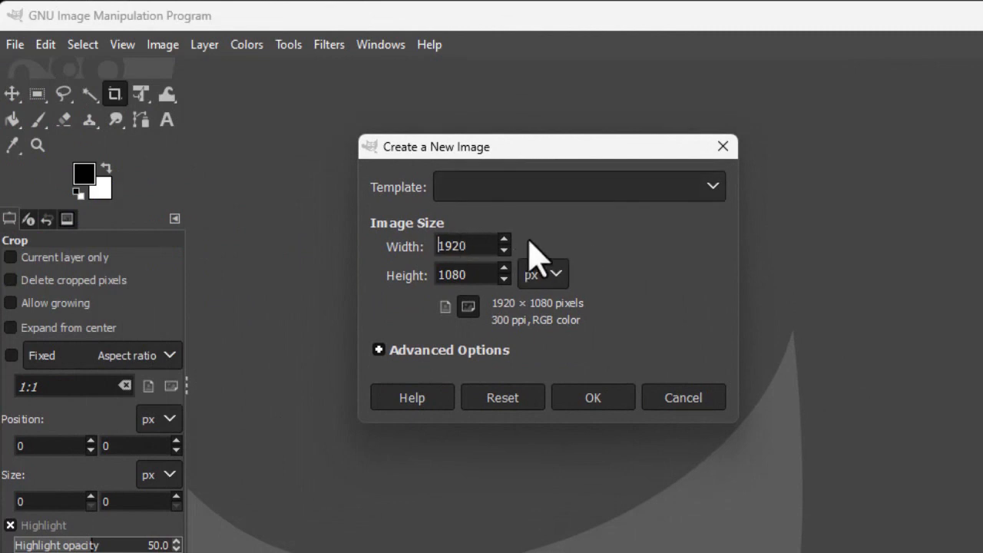
{"action": "left_click", "coordinate": [602, 395]}
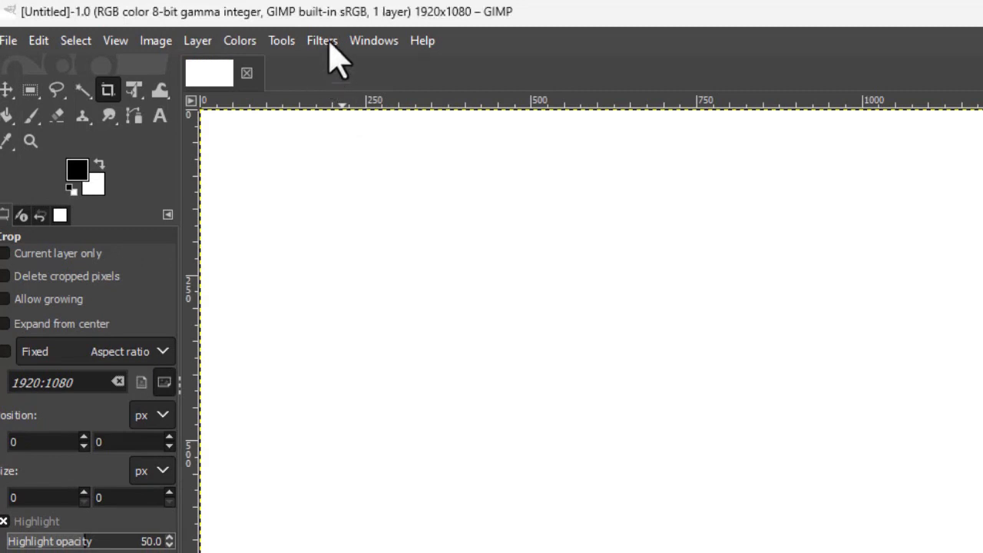
Render a Jigsaw pattern with 6 horizontal and 4 vertical tiles and a bevel width of 6.
{"action": "left_click", "coordinate": [329, 40]}
{"action": "mouse_move", "coordinate": [369, 434]}
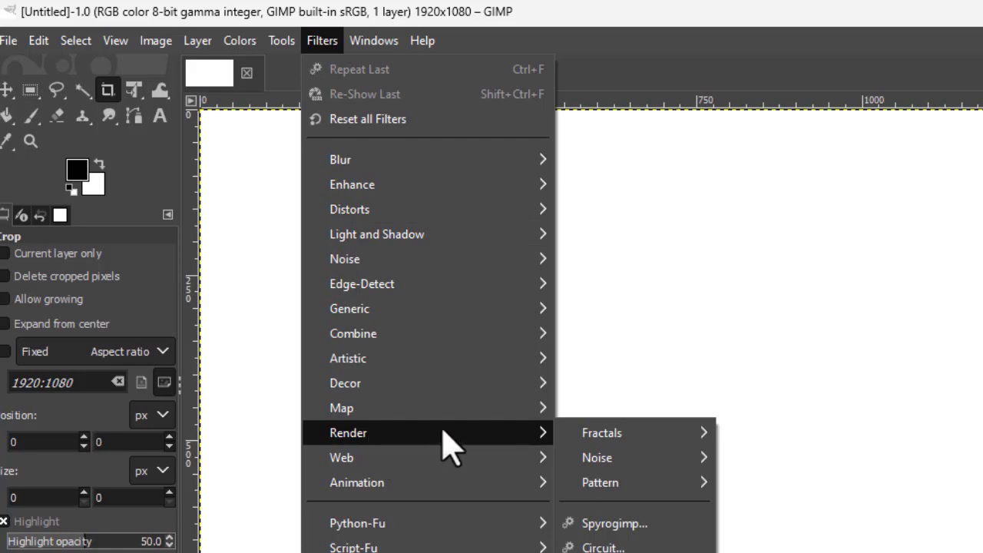
{"action": "mouse_move", "coordinate": [667, 492]}
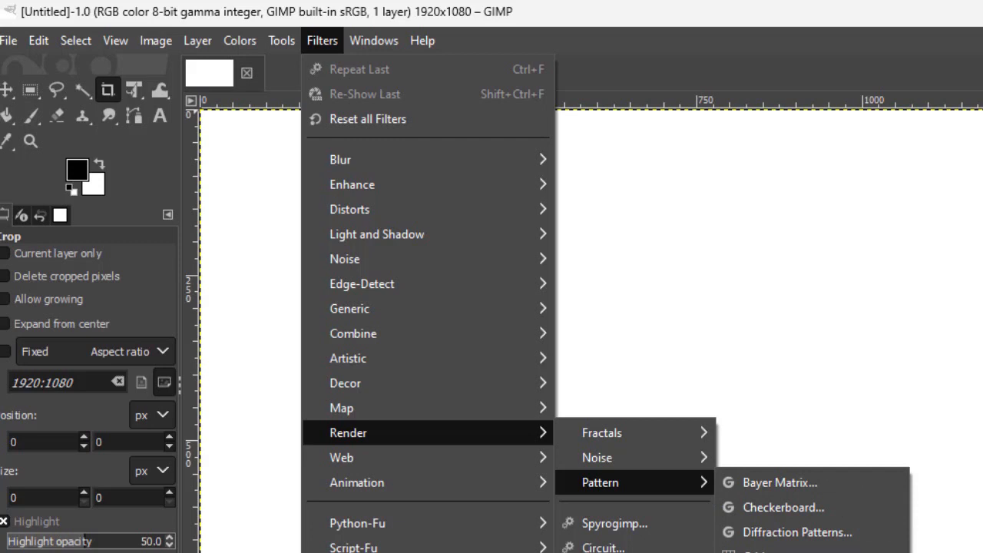
{"action": "key", "text": "Escape"}
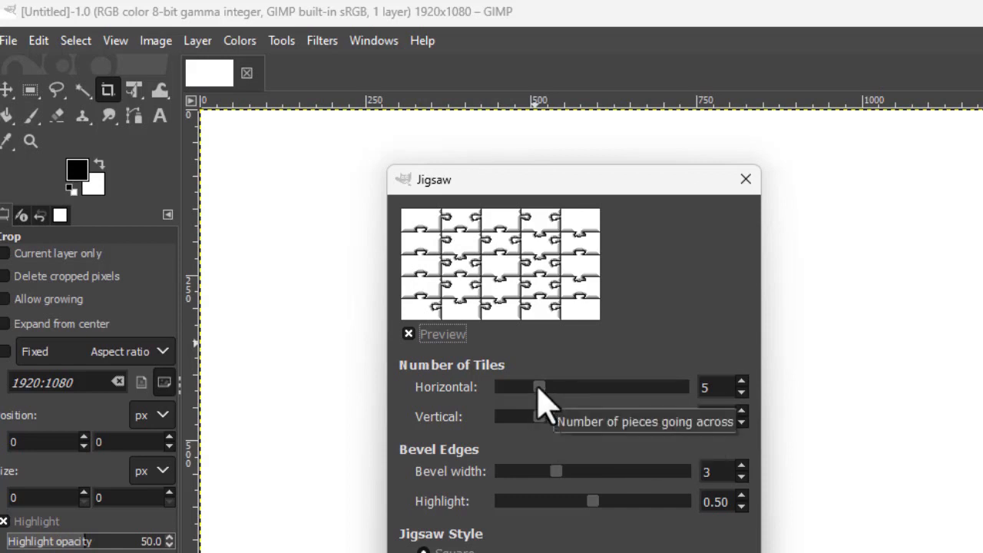
{"action": "left_click_drag", "start_coordinate": [542, 387], "coordinate": [553, 387]}
{"action": "left_click_drag", "start_coordinate": [542, 421], "coordinate": [527, 423]}
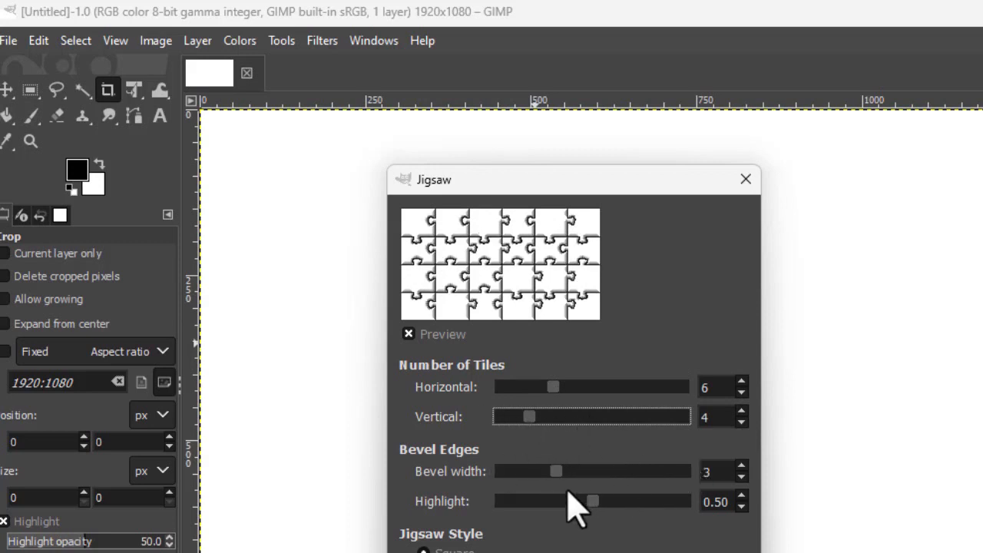
{"action": "left_click_drag", "start_coordinate": [554, 471], "coordinate": [605, 471]}
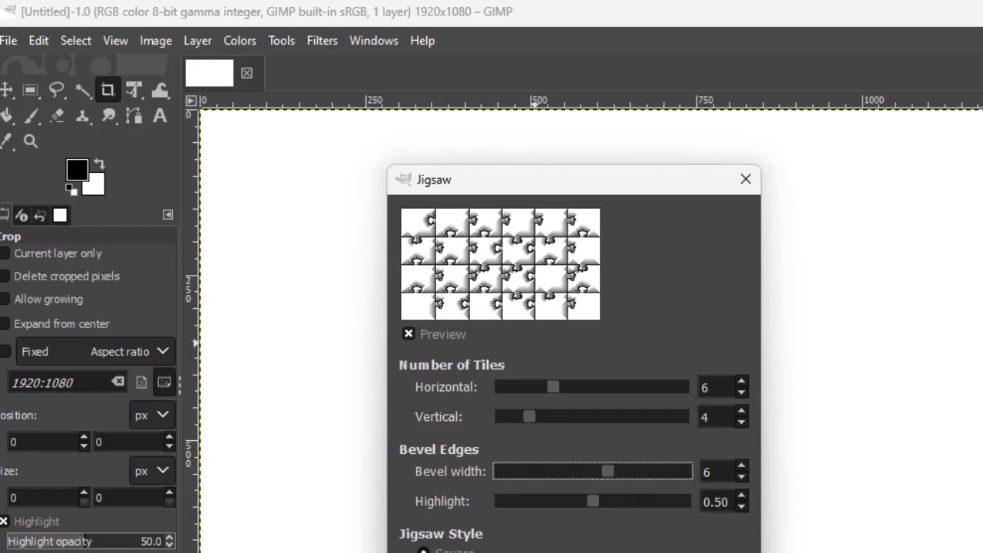
{"action": "left_click", "coordinate": [626, 552]}
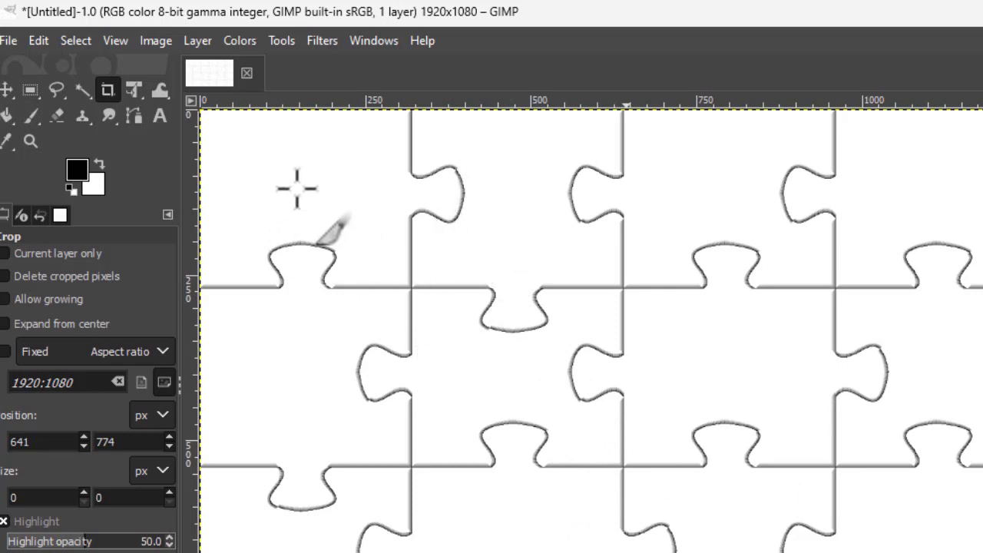
Export the puzzle image as puzzle5.png in the Testing folder with default PNG options.
{"action": "left_click", "coordinate": [9, 40]}
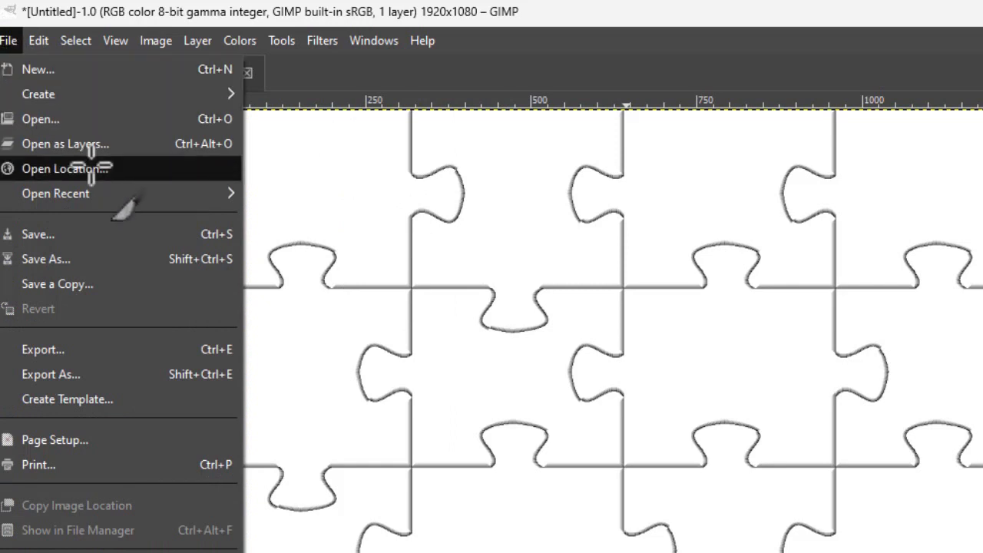
{"action": "left_click", "coordinate": [89, 375]}
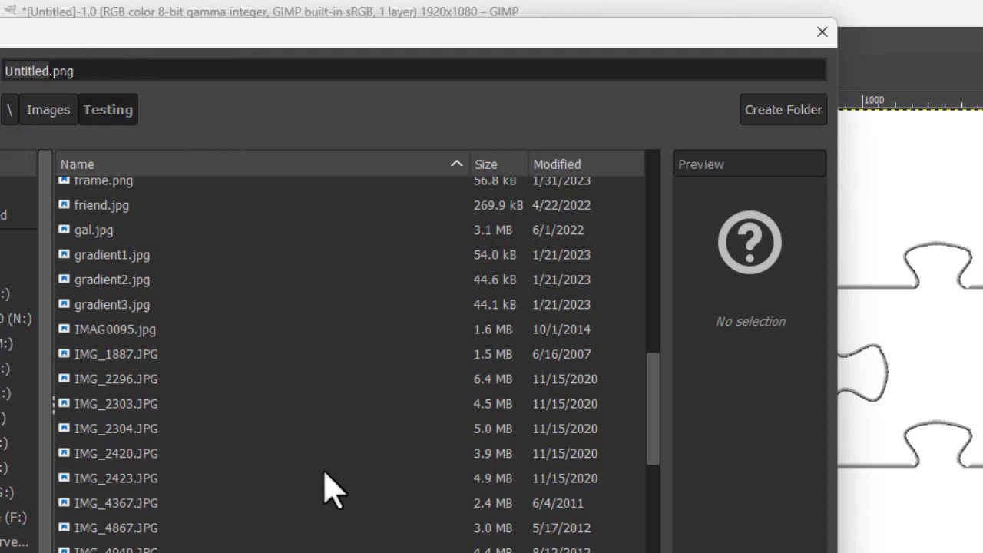
{"action": "left_click", "coordinate": [49, 72]}
{"action": "left_click_drag", "start_coordinate": [49, 73], "coordinate": [3, 91]}
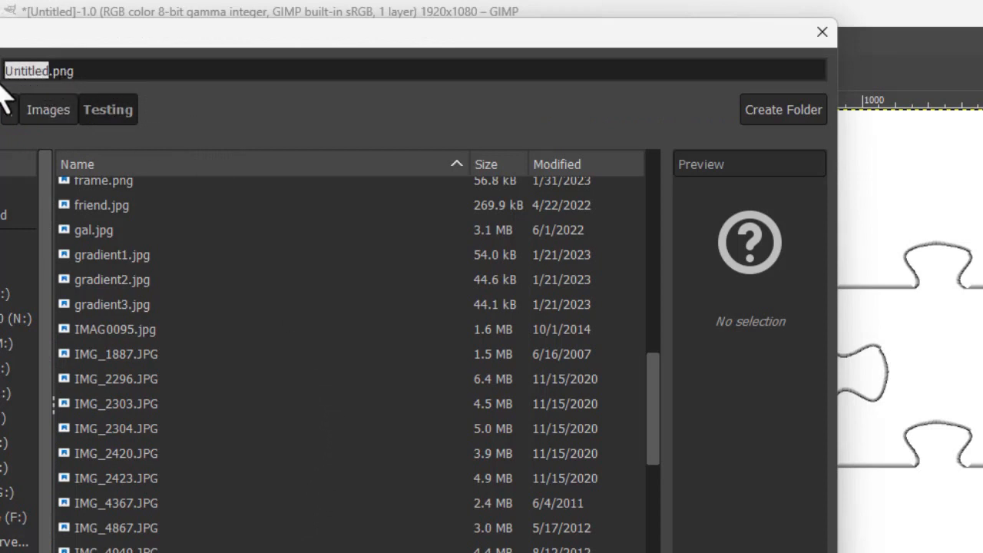
{"action": "type", "text": "puzz"}
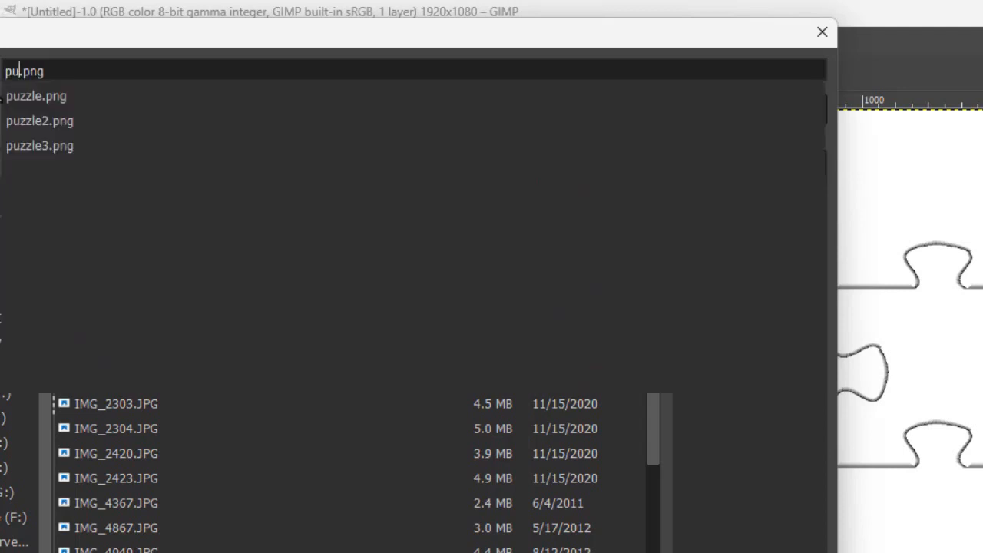
{"action": "type", "text": "le5"}
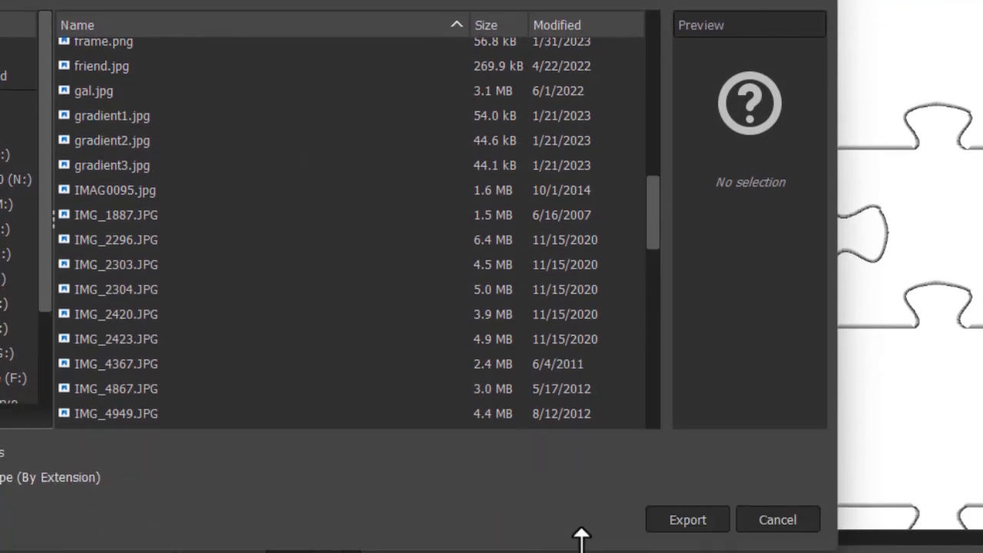
{"action": "left_click", "coordinate": [699, 527]}
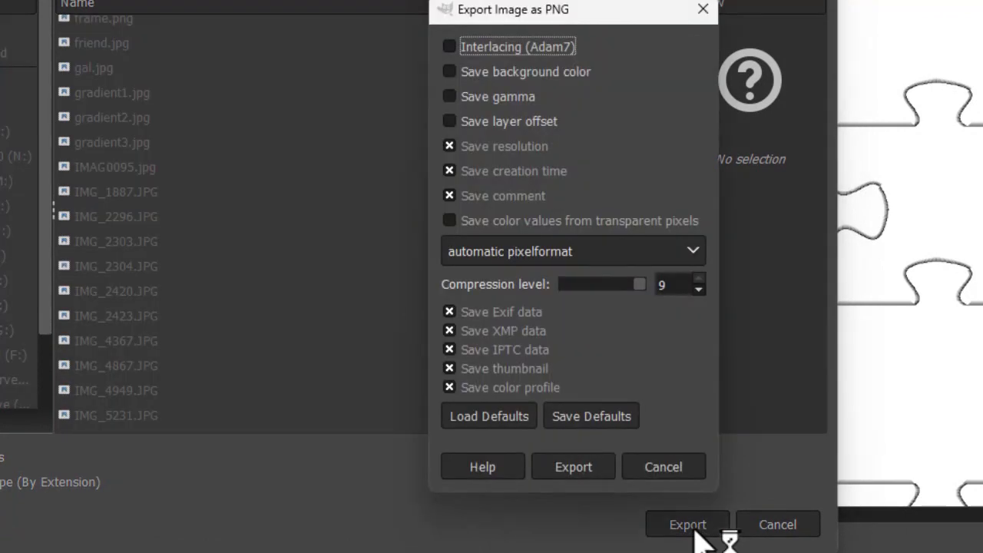
{"action": "left_click", "coordinate": [588, 470]}
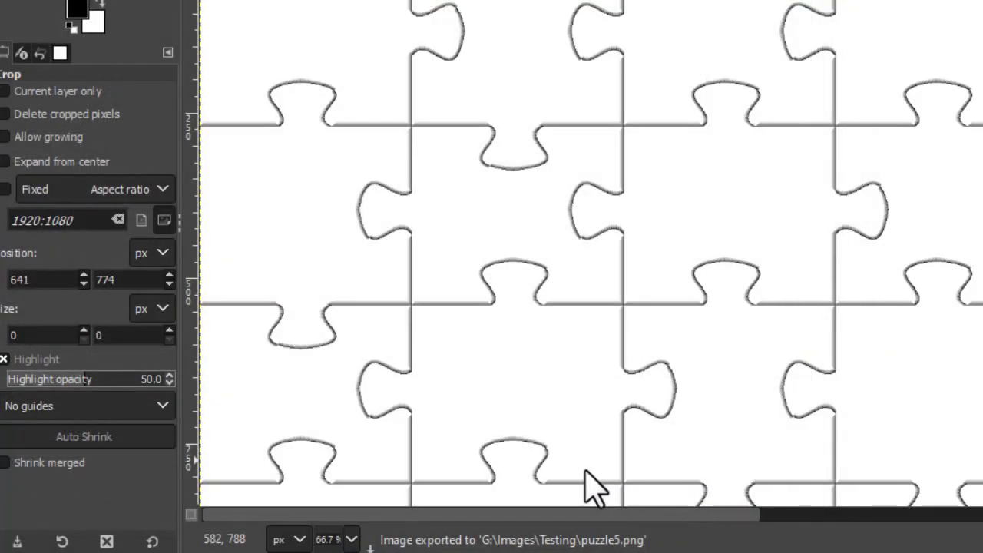